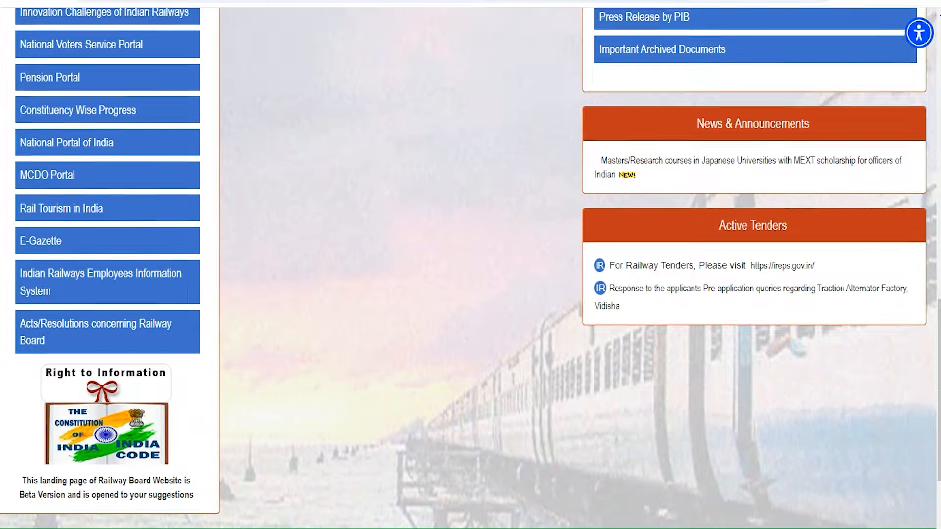
- Scroll up through the Indian Railways homepage's links and announcements
{"action": "scroll", "coordinate": [471, 265], "scroll_direction": "up", "scroll_amount": 9}
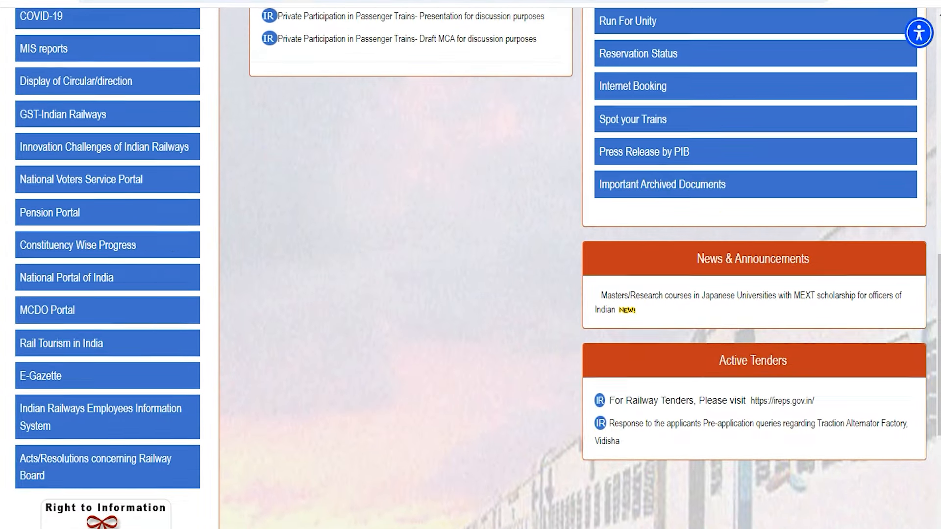
{"action": "scroll", "coordinate": [470, 265], "scroll_direction": "up", "scroll_amount": 10}
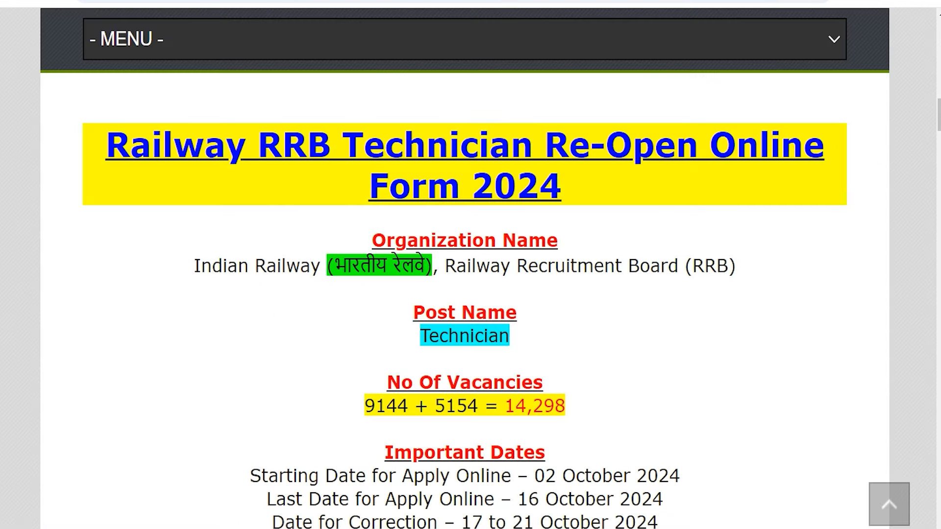
- Highlight the Technician Re-Open title, organization name, post name and 14,298 total vacancies
{"action": "left_click_drag", "start_coordinate": [119, 148], "coordinate": [538, 186]}
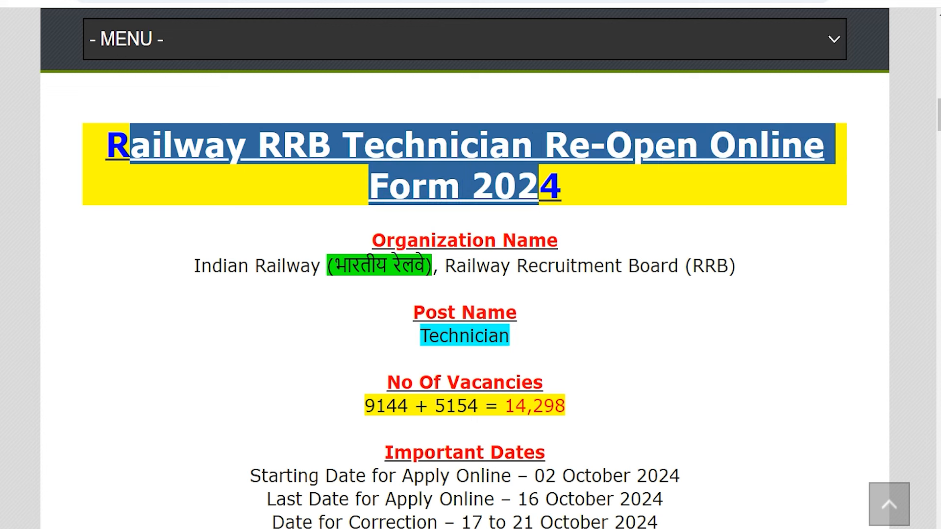
{"action": "left_click_drag", "start_coordinate": [238, 265], "coordinate": [668, 265]}
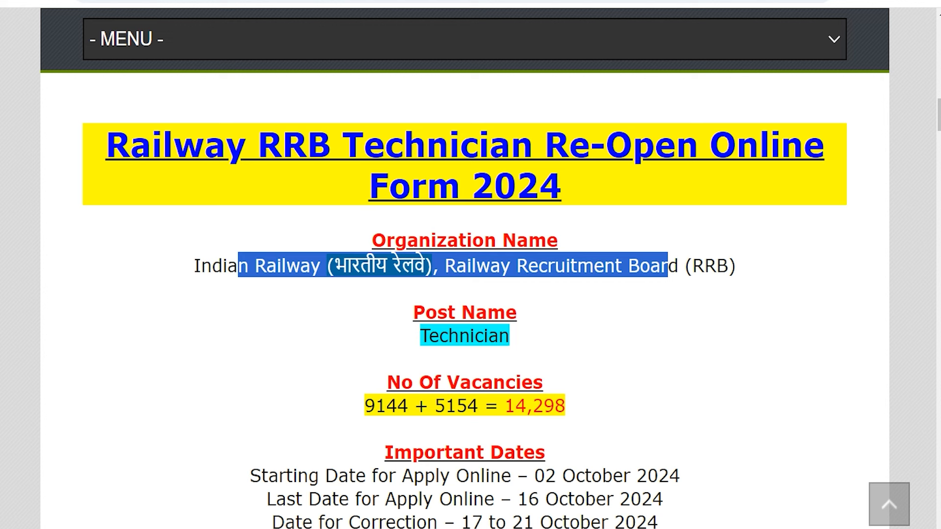
{"action": "left_click_drag", "start_coordinate": [422, 338], "coordinate": [500, 339]}
{"action": "left_click", "coordinate": [425, 340]}
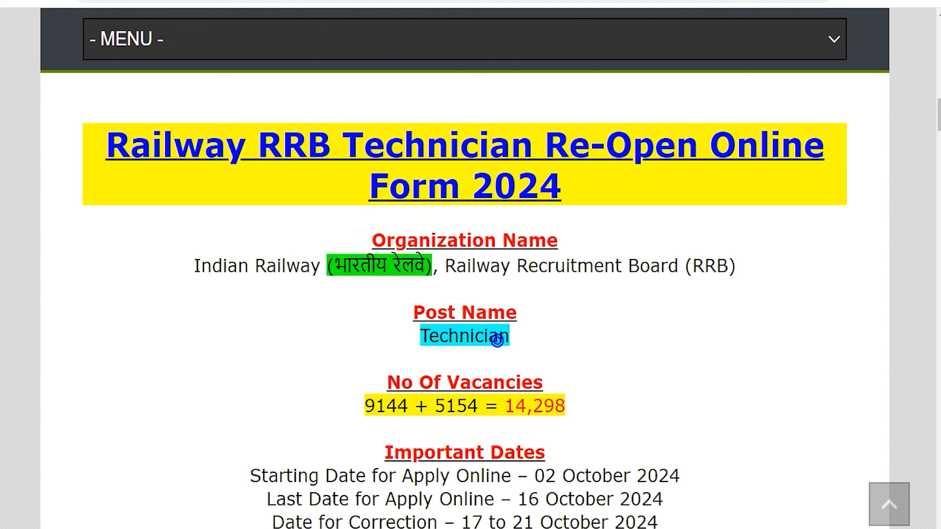
{"action": "left_click_drag", "start_coordinate": [365, 406], "coordinate": [565, 406]}
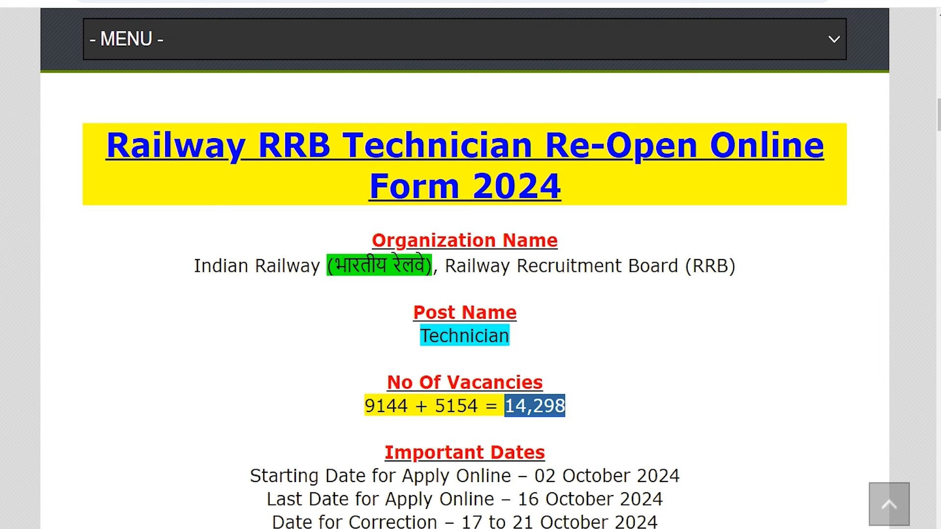
- Highlight the 02 October 2024 start date, last apply date and All India job location
{"action": "scroll", "coordinate": [464, 295], "scroll_direction": "down", "scroll_amount": 1}
{"action": "left_click_drag", "start_coordinate": [534, 419], "coordinate": [680, 419]}
{"action": "left_click_drag", "start_coordinate": [518, 442], "coordinate": [652, 443]}
{"action": "scroll", "coordinate": [464, 294], "scroll_direction": "down", "scroll_amount": 8}
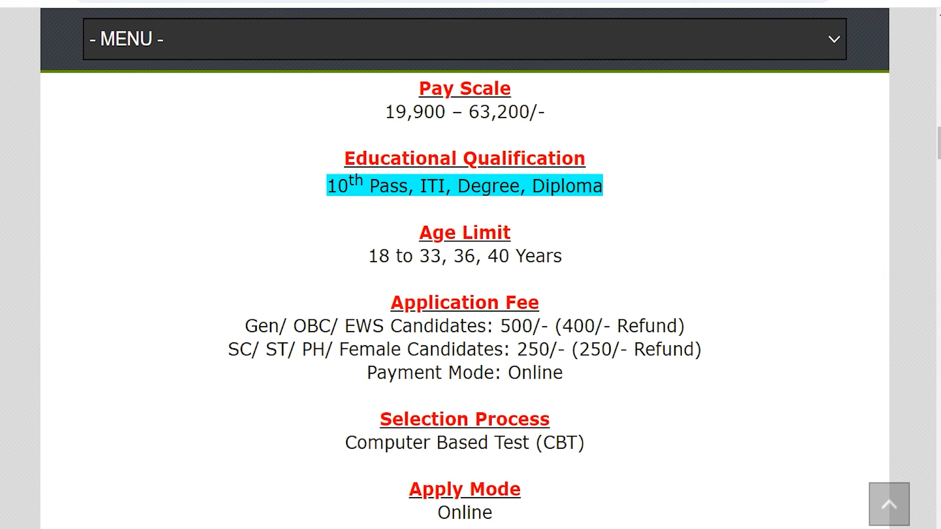
{"action": "scroll", "coordinate": [464, 294], "scroll_direction": "down", "scroll_amount": 4}
{"action": "triple_click", "coordinate": [426, 370]}
- Open the Corrigendum Notice Pdf from the Important Links section
{"action": "scroll", "coordinate": [490, 378], "scroll_direction": "down", "scroll_amount": 3}
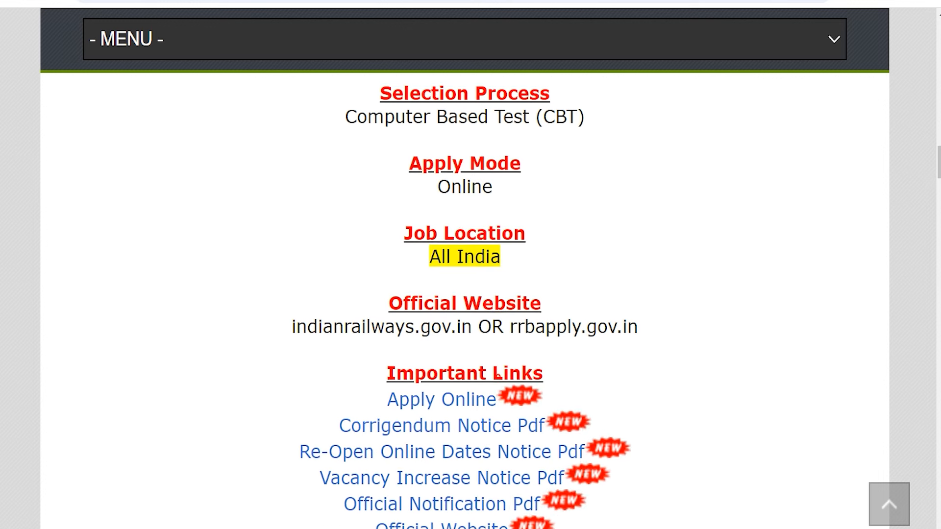
{"action": "left_click_drag", "start_coordinate": [396, 318], "coordinate": [509, 318]}
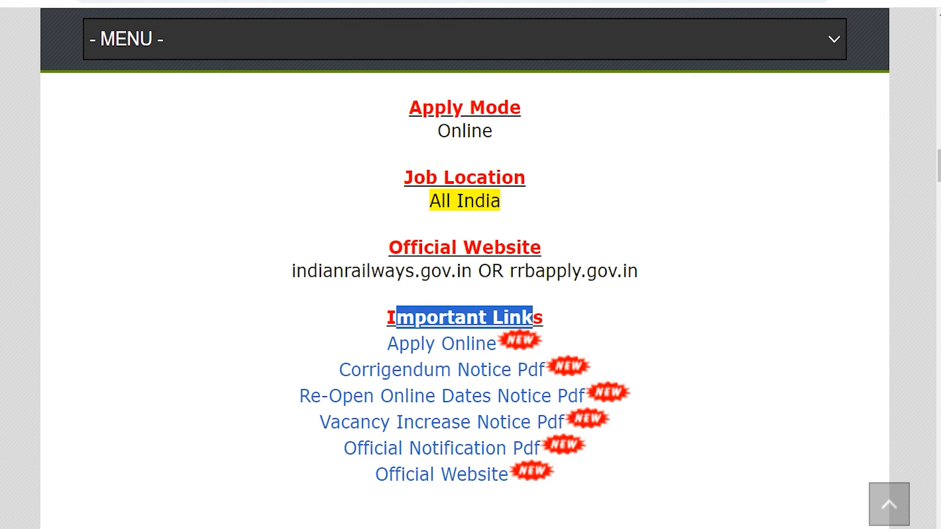
{"action": "left_click_drag", "start_coordinate": [340, 370], "coordinate": [546, 370]}
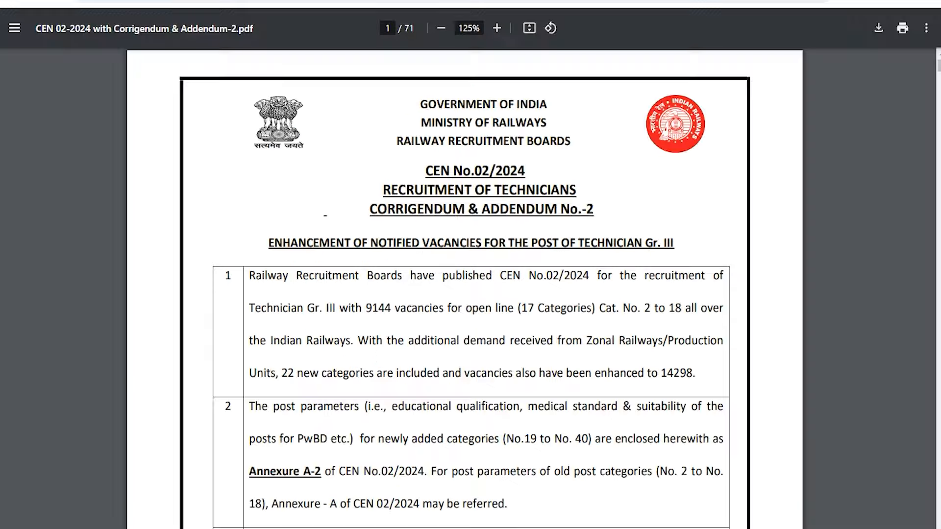
- Skim the CEN 02/2024 corrigendum PDF, then follow the Apply Online link to the portal
{"action": "scroll", "coordinate": [471, 284], "scroll_direction": "down", "scroll_amount": 20}
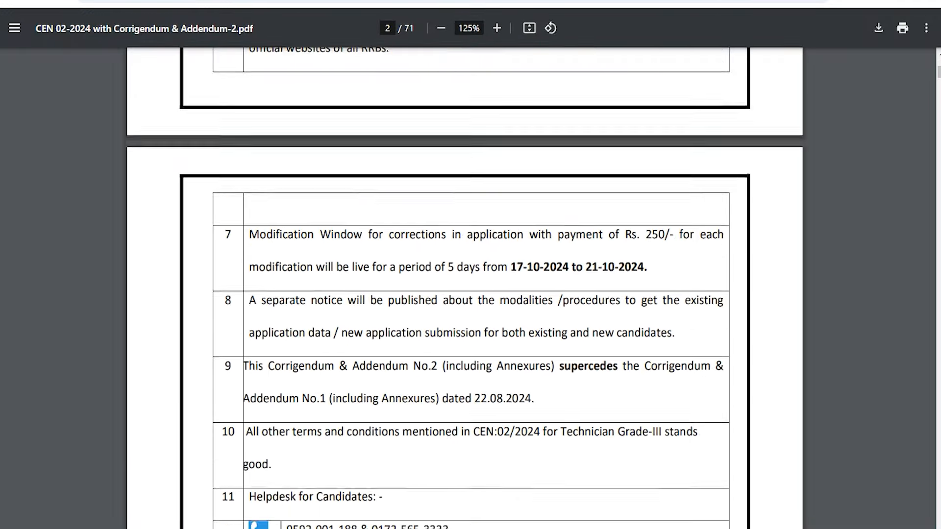
{"action": "scroll", "coordinate": [471, 284], "scroll_direction": "down", "scroll_amount": 10}
{"action": "scroll", "coordinate": [471, 284], "scroll_direction": "up", "scroll_amount": 15}
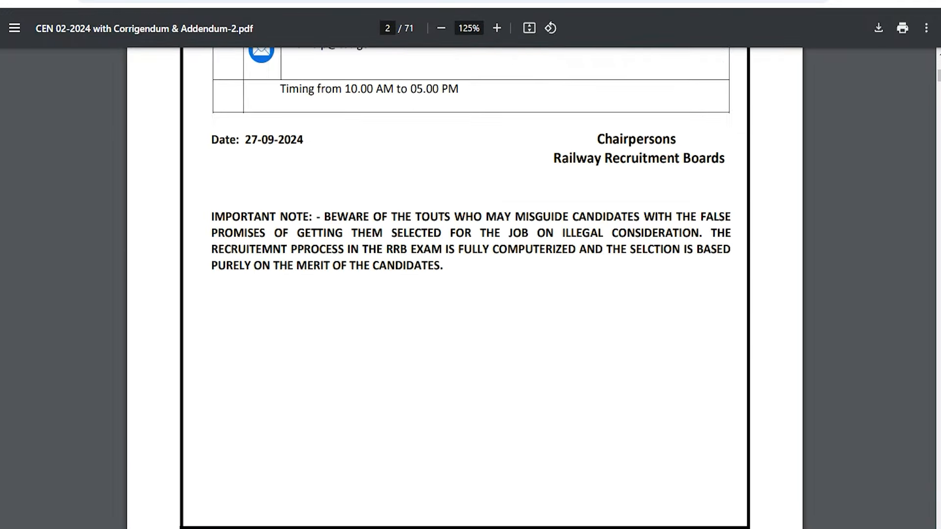
{"action": "scroll", "coordinate": [471, 284], "scroll_direction": "up", "scroll_amount": 7}
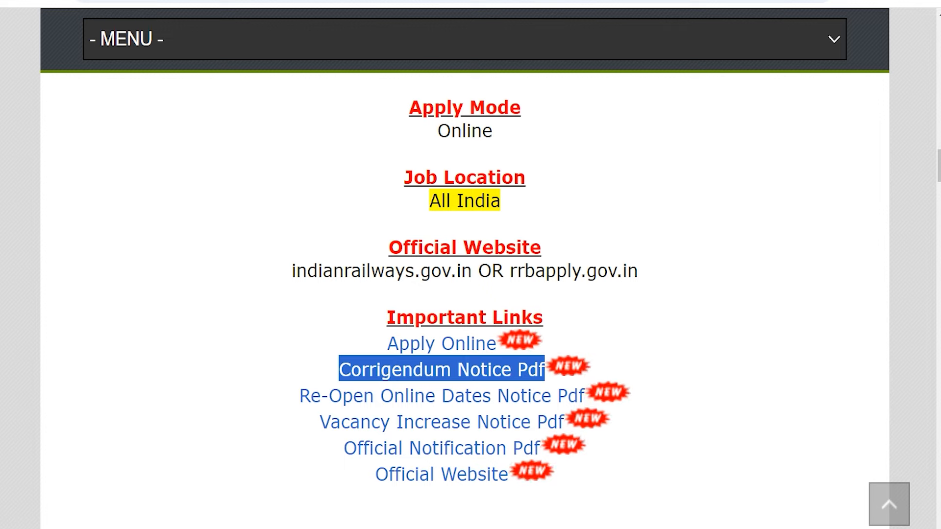
{"action": "left_click_drag", "start_coordinate": [369, 343], "coordinate": [495, 346]}
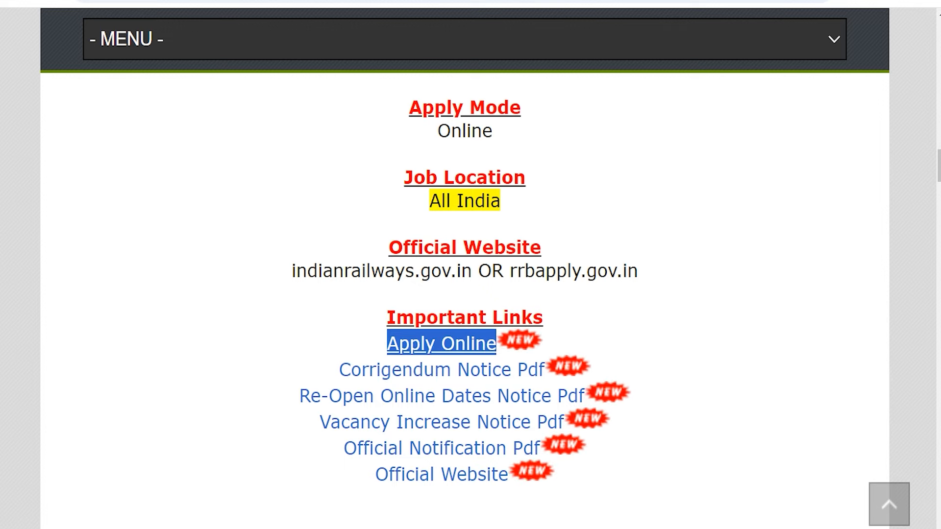
{"action": "left_click", "coordinate": [493, 347]}
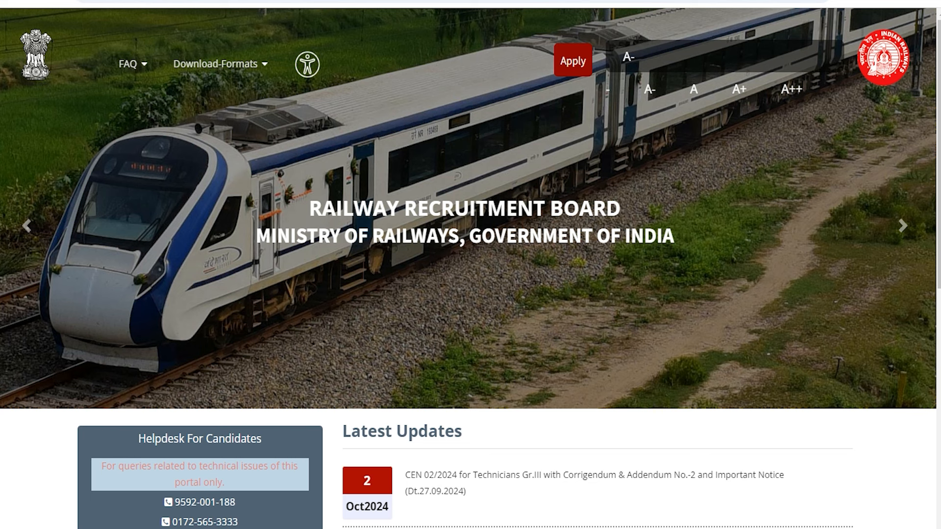
- Show the Apply account options in the RRB Apply portal header
{"action": "left_click", "coordinate": [573, 61]}
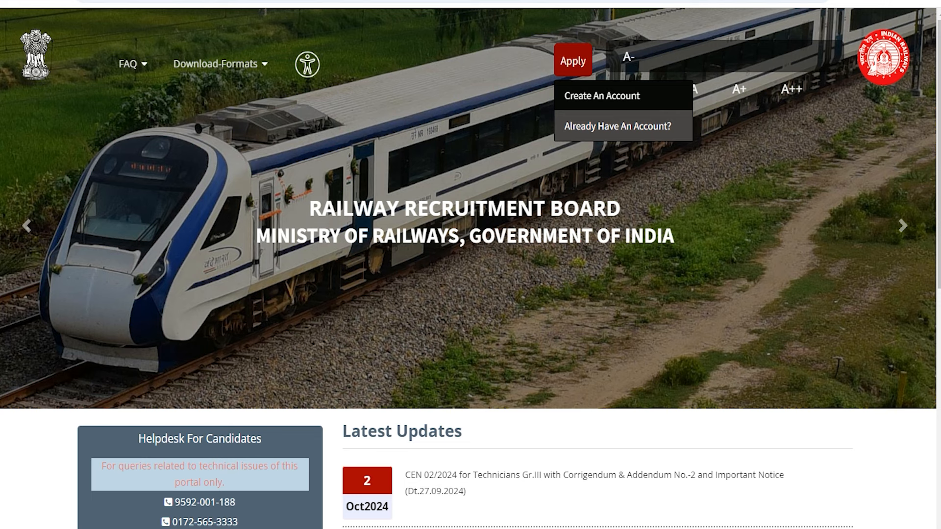
- Start a new account, dismiss the existing-account note and set nationality to India
{"action": "left_click", "coordinate": [602, 95]}
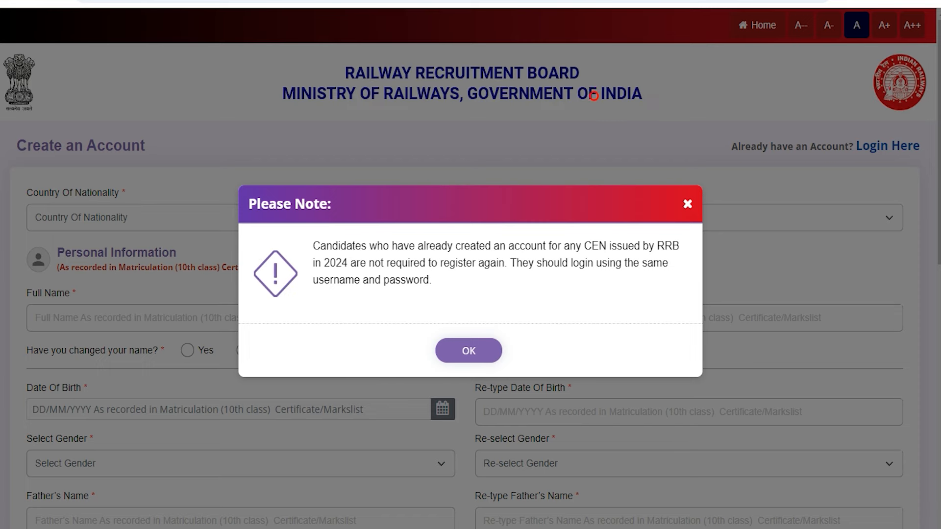
{"action": "left_click", "coordinate": [463, 351]}
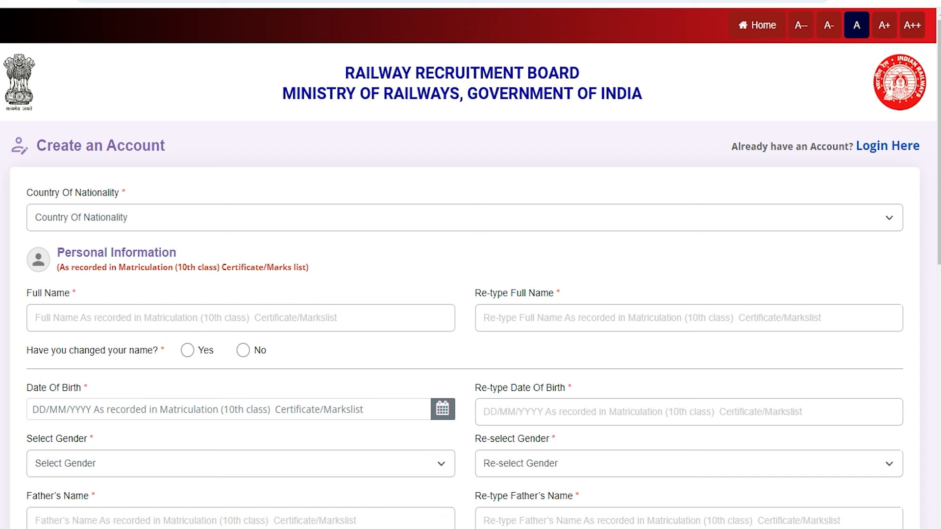
{"action": "left_click", "coordinate": [269, 214]}
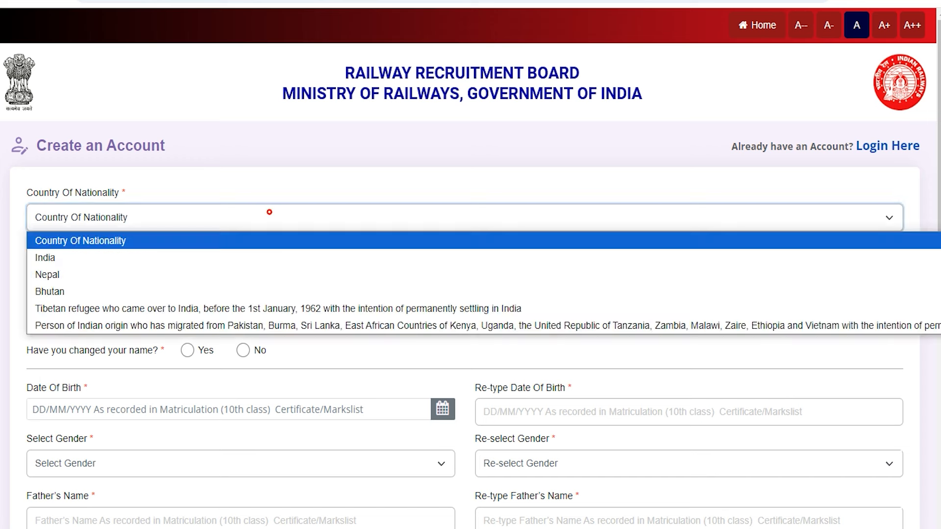
{"action": "left_click", "coordinate": [69, 253]}
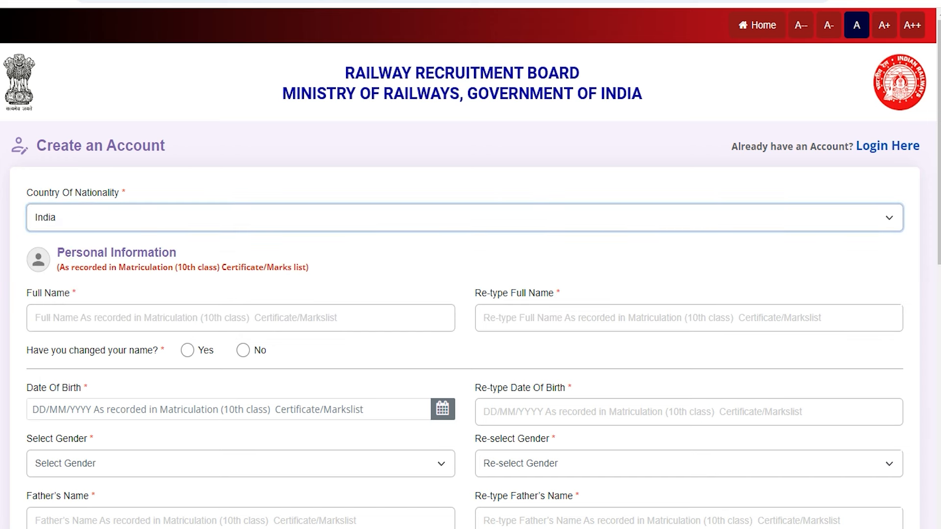
{"action": "scroll", "coordinate": [69, 254], "scroll_direction": "down", "scroll_amount": 3}
- Enter and re-type the candidate's full name, and answer No to the name-change question
{"action": "left_click", "coordinate": [264, 179]}
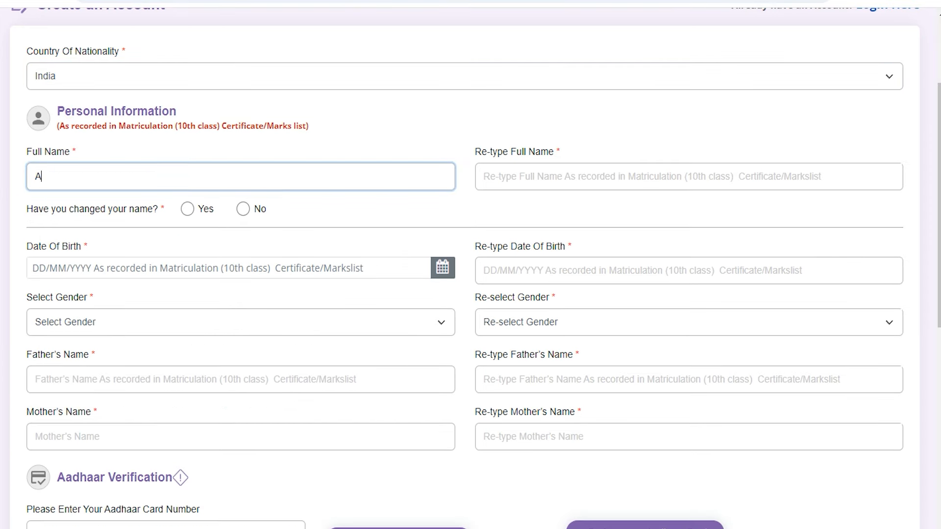
{"action": "key", "text": "Tab"}
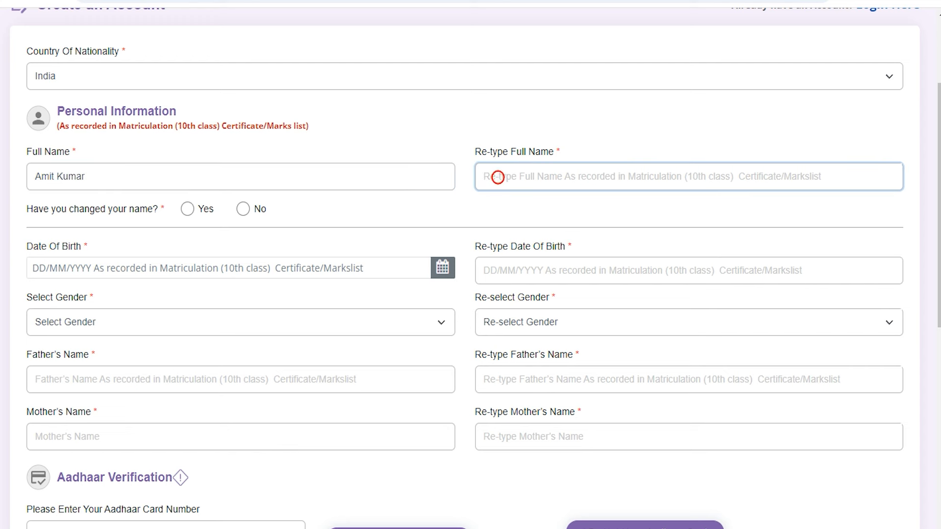
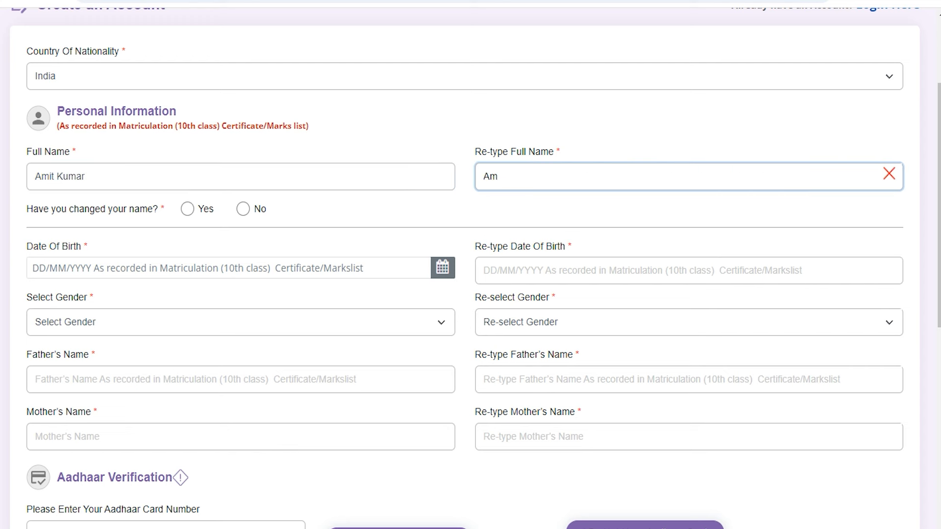
{"action": "left_click_drag", "start_coordinate": [49, 209], "coordinate": [117, 208]}
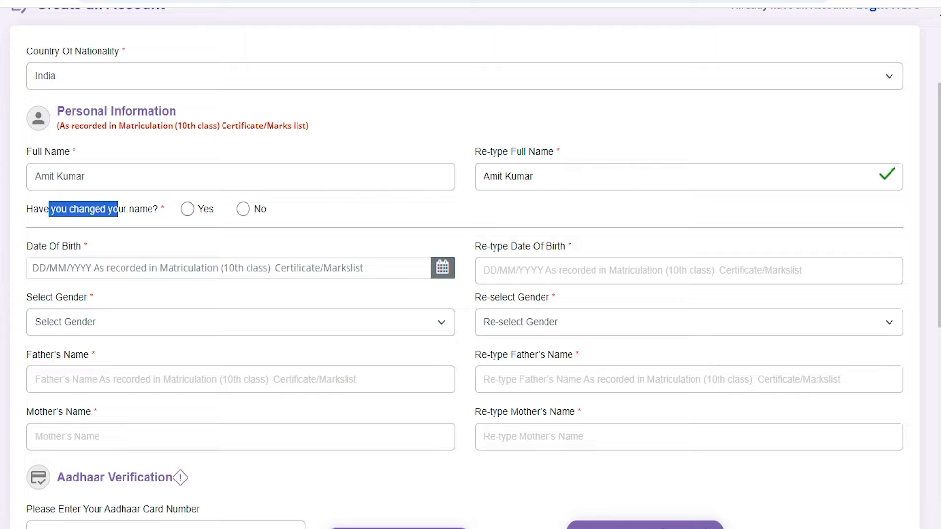
{"action": "left_click", "coordinate": [187, 209]}
{"action": "left_click", "coordinate": [433, 359]}
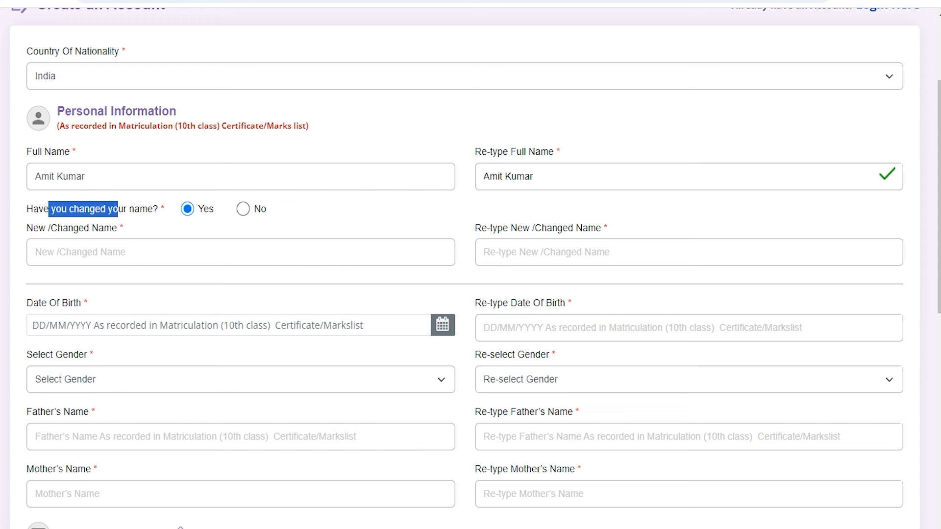
{"action": "left_click", "coordinate": [243, 210]}
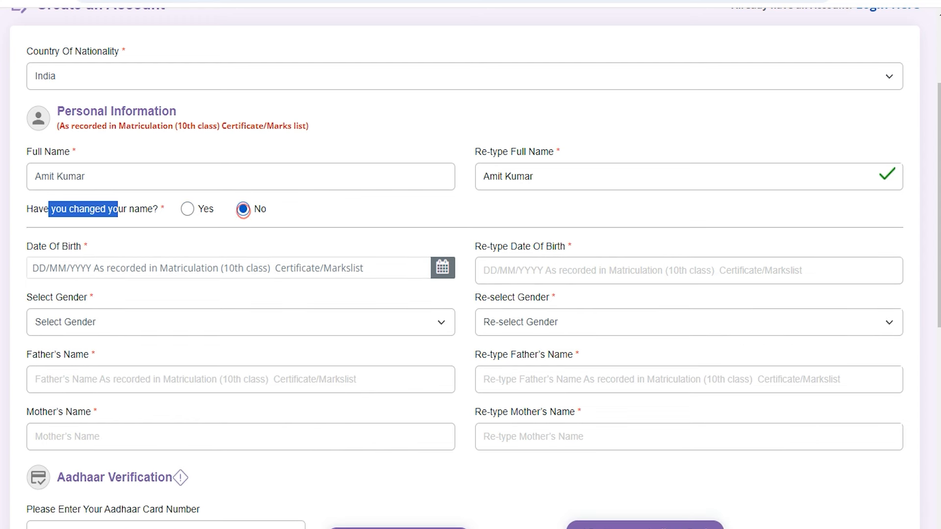
- Visit the date-of-birth fields, then set both Gender and Re-select Gender to Male
{"action": "left_click", "coordinate": [110, 268]}
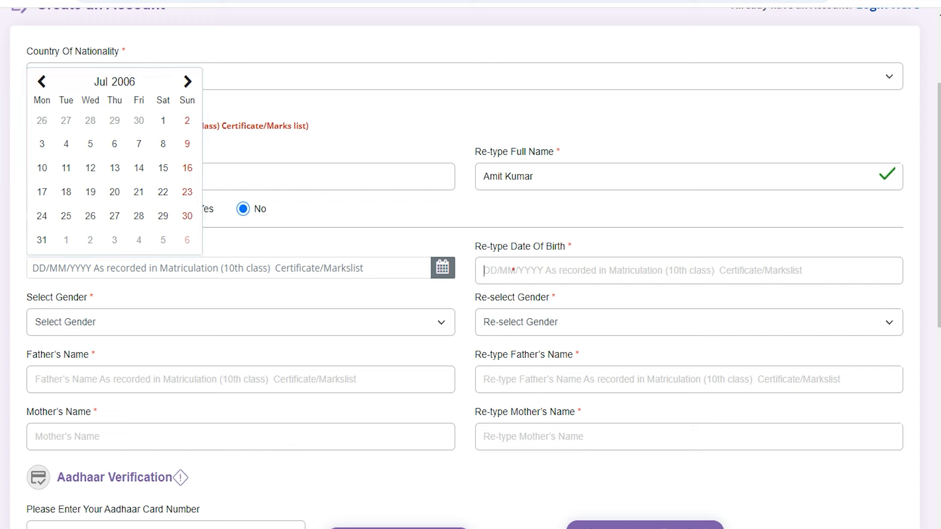
{"action": "left_click", "coordinate": [513, 269]}
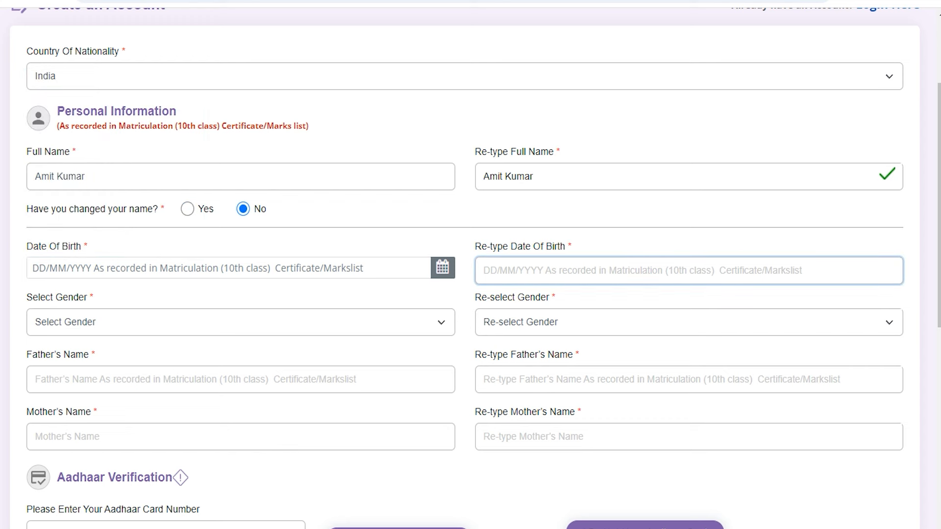
{"action": "left_click", "coordinate": [85, 322]}
{"action": "left_click", "coordinate": [60, 359]}
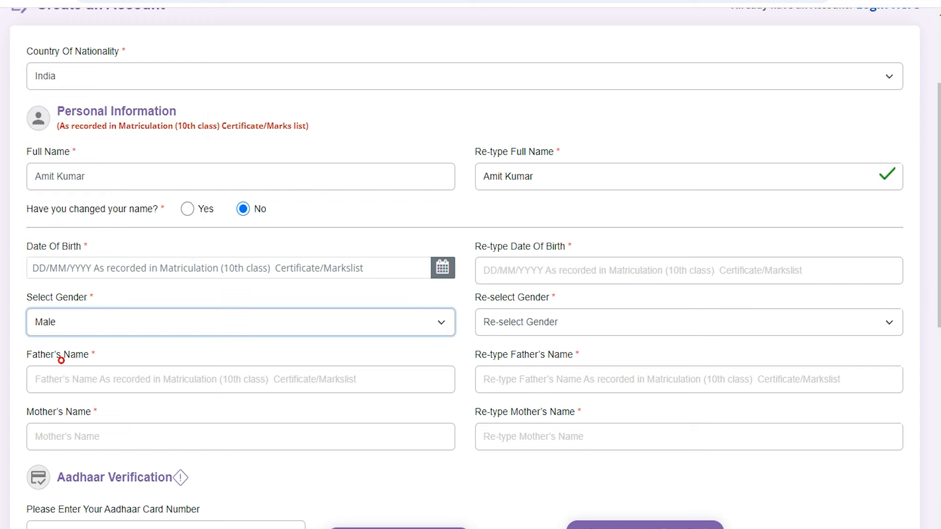
{"action": "left_click", "coordinate": [520, 324]}
{"action": "left_click", "coordinate": [504, 359]}
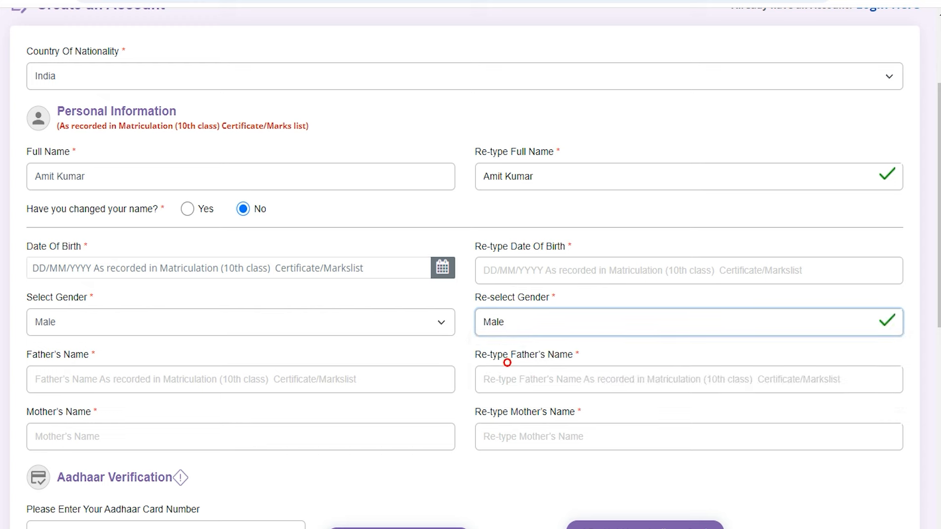
- Enter and re-type the father's and mother's names, then move to the Aadhaar number field
{"action": "scroll", "coordinate": [471, 265], "scroll_direction": "down", "scroll_amount": 3}
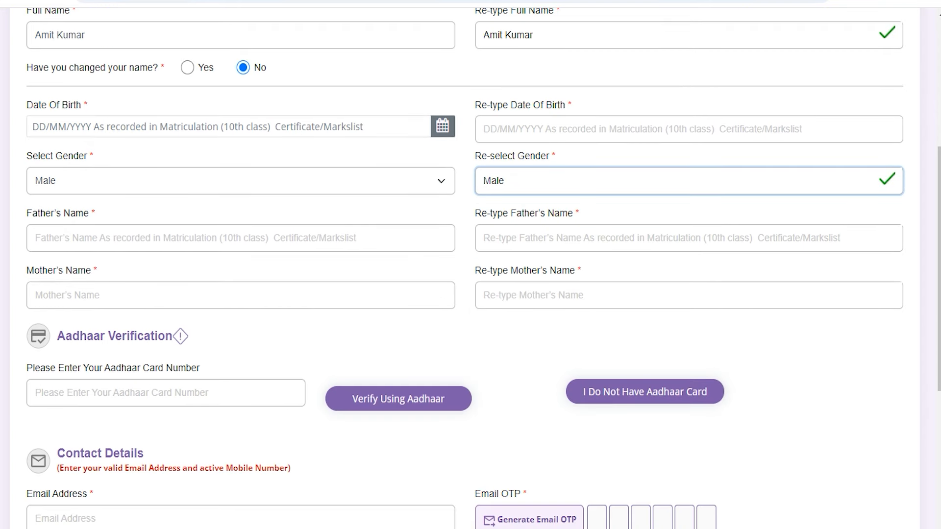
{"action": "left_click", "coordinate": [162, 238]}
{"action": "type", "text": "Ra"}
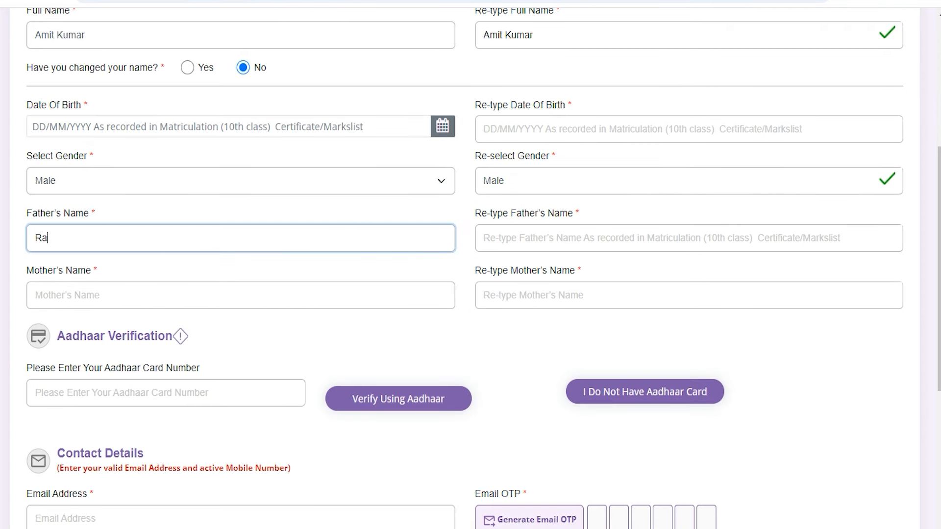
{"action": "type", "text": "kesh"}
{"action": "key", "text": "Tab"}
{"action": "type", "text": "R"}
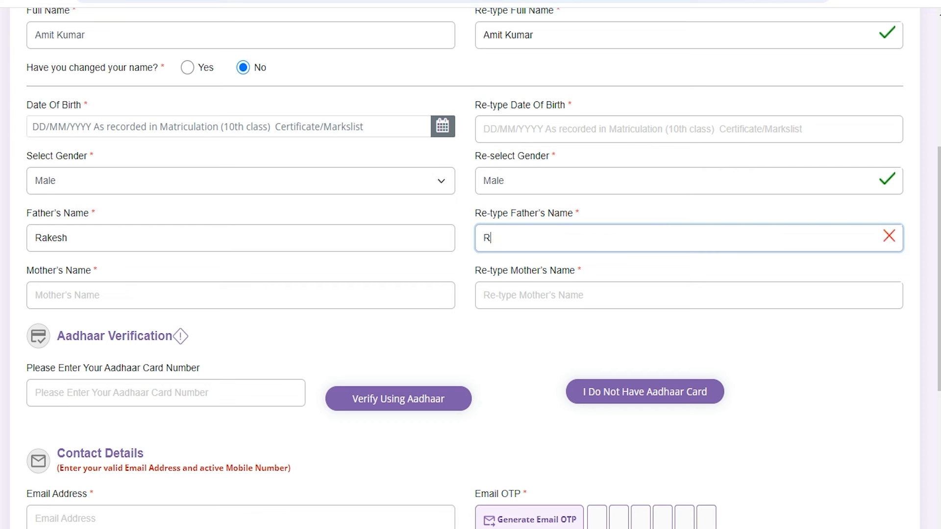
{"action": "type", "text": "akesh"}
{"action": "key", "text": "Tab"}
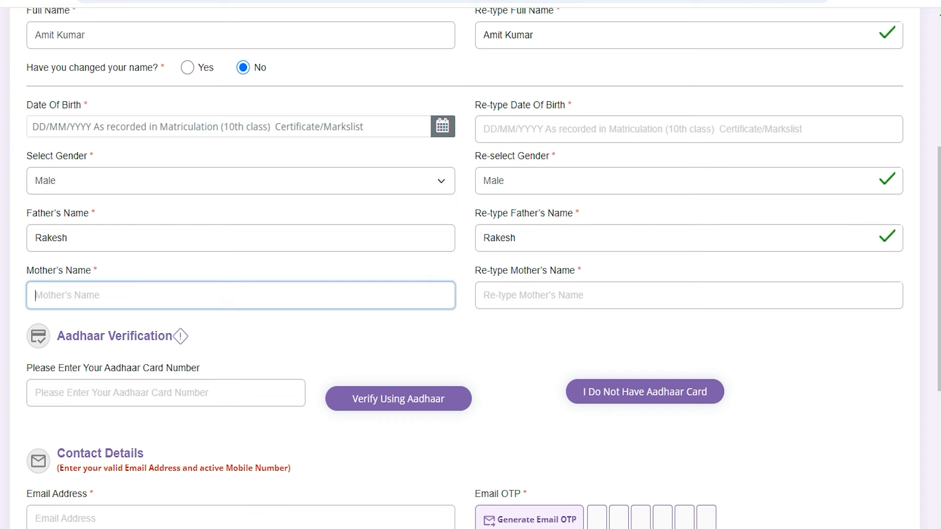
{"action": "type", "text": "Reena"}
{"action": "key", "text": "Tab"}
{"action": "type", "text": "Reena"}
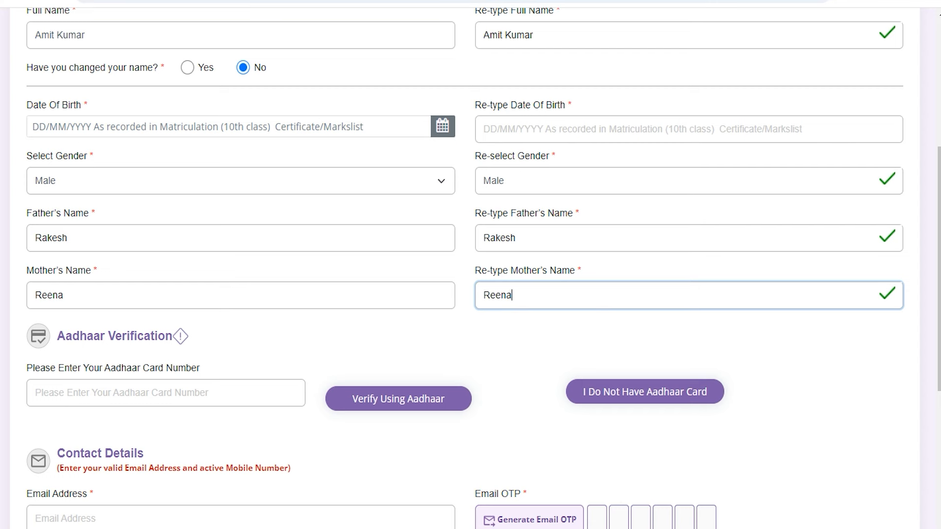
{"action": "scroll", "coordinate": [470, 265], "scroll_direction": "down", "scroll_amount": 3}
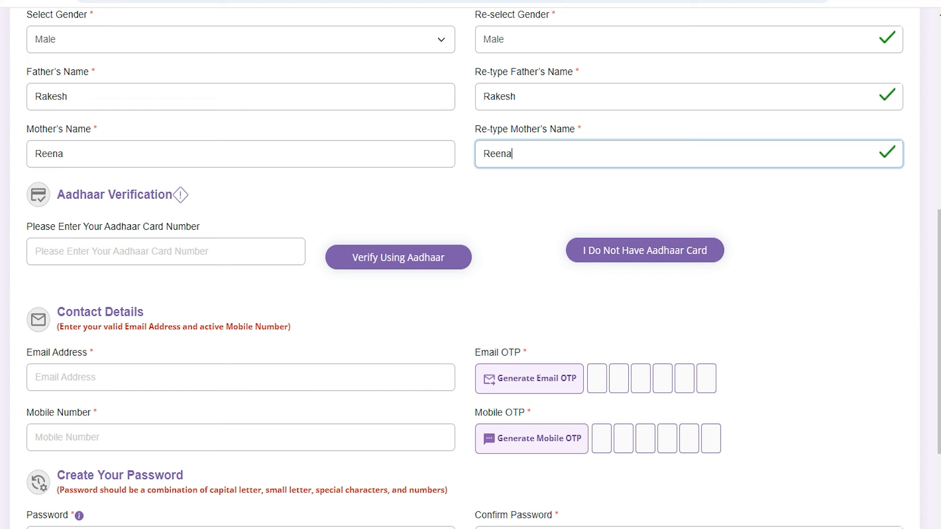
{"action": "left_click", "coordinate": [156, 251]}
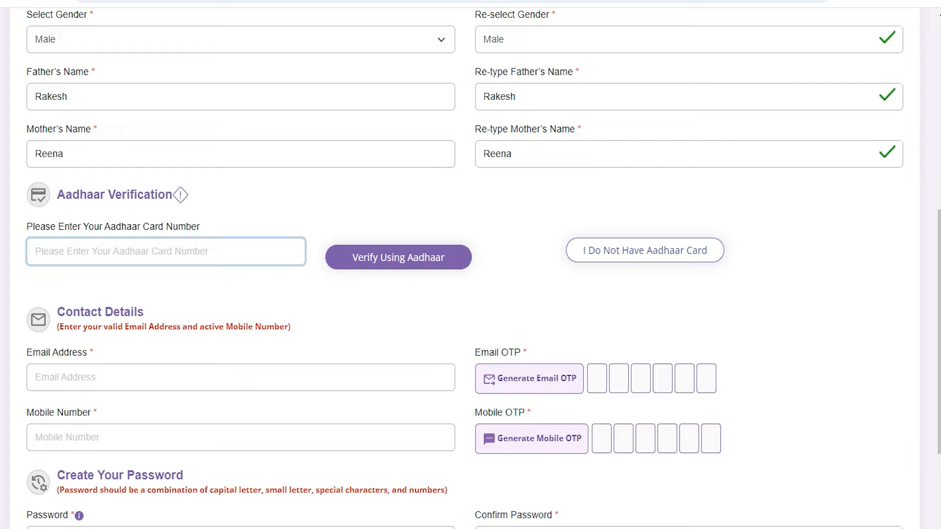
- Declare no Aadhaar card, choose Driving license as ID proof and go through its document fields
{"action": "left_click", "coordinate": [646, 253]}
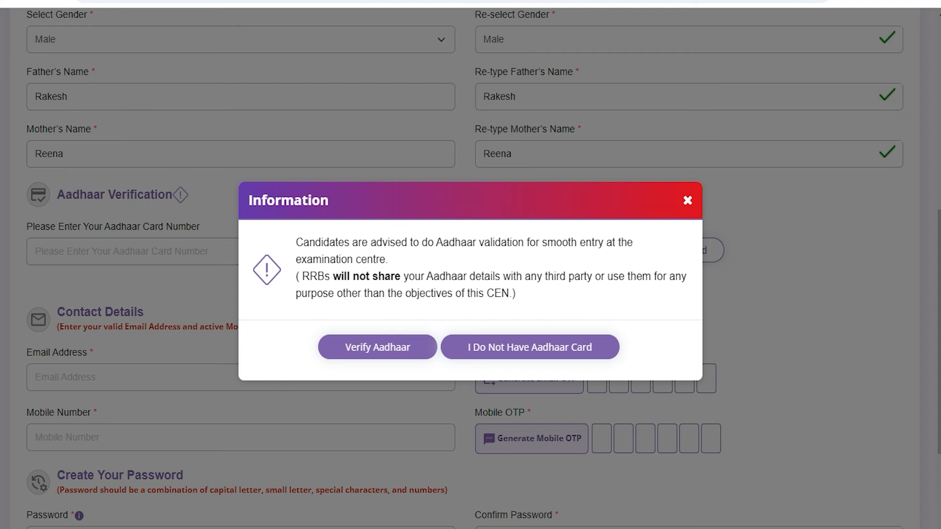
{"action": "left_click", "coordinate": [522, 347]}
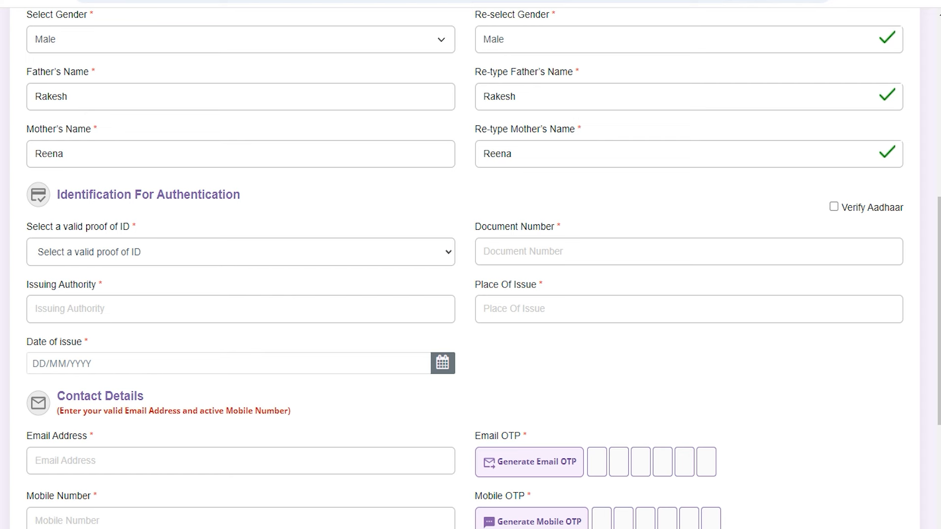
{"action": "left_click", "coordinate": [126, 252]}
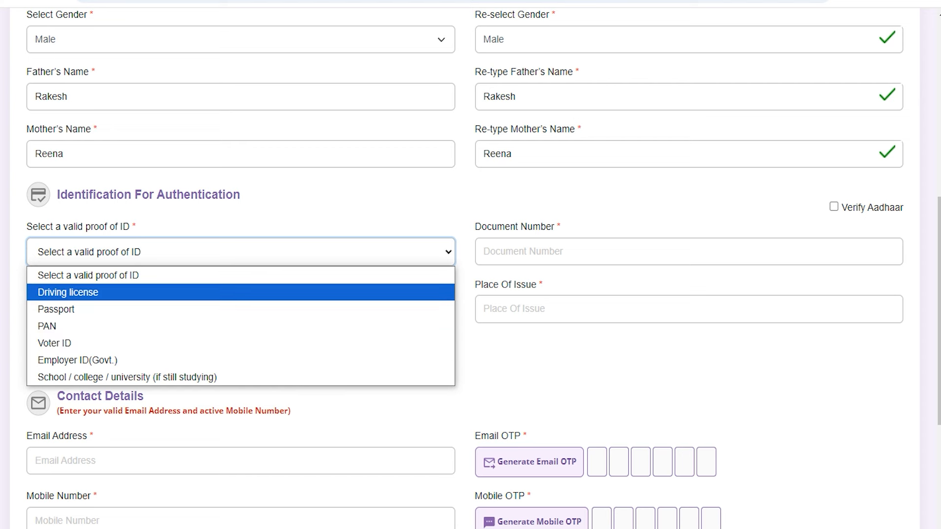
{"action": "left_click", "coordinate": [71, 293]}
{"action": "left_click", "coordinate": [510, 252]}
{"action": "left_click", "coordinate": [144, 313]}
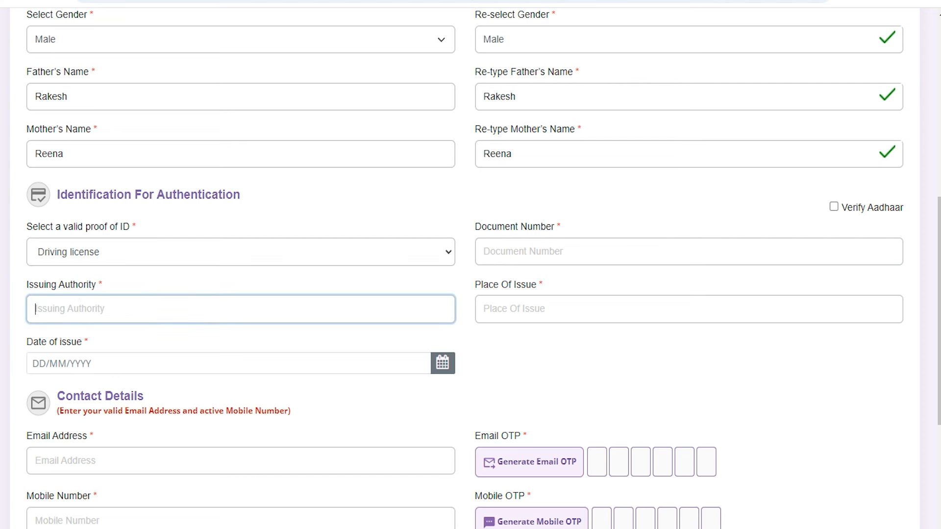
{"action": "left_click", "coordinate": [534, 307]}
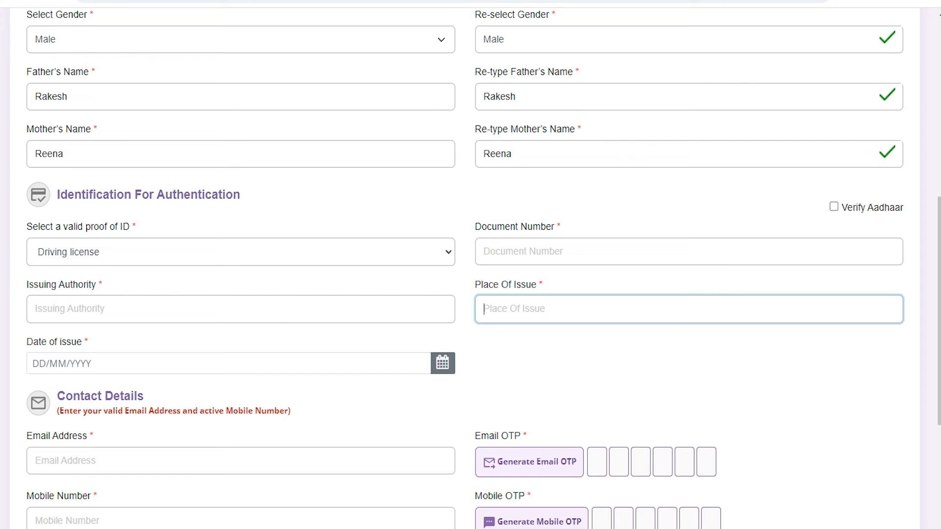
{"action": "left_click", "coordinate": [69, 363]}
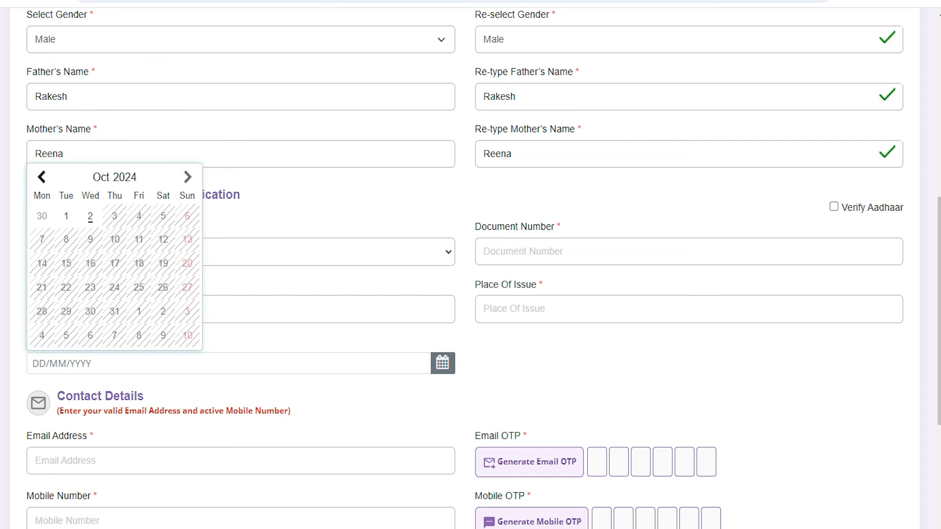
{"action": "left_click", "coordinate": [350, 416]}
- Fill the contact e-mail and mobile number, create and confirm a password, and reach the captcha
{"action": "scroll", "coordinate": [350, 416], "scroll_direction": "down", "scroll_amount": 4}
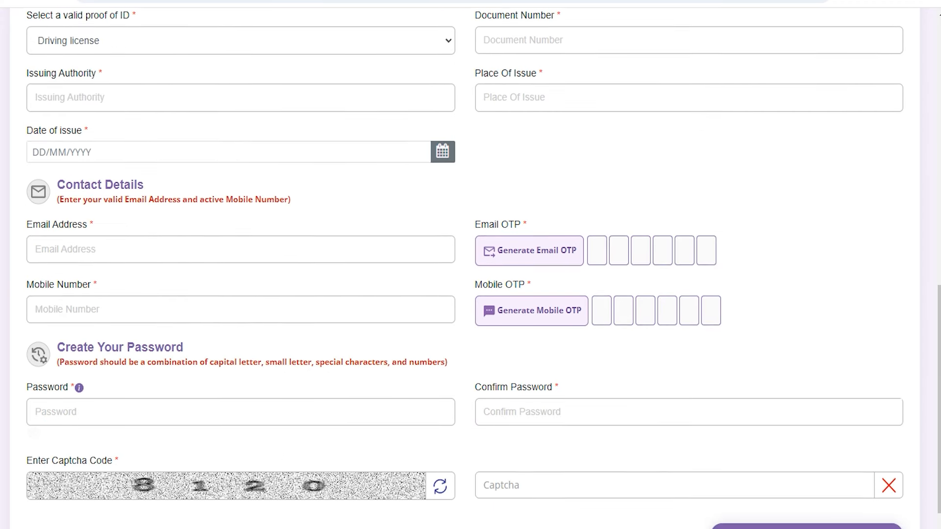
{"action": "left_click_drag", "start_coordinate": [56, 184], "coordinate": [137, 185]}
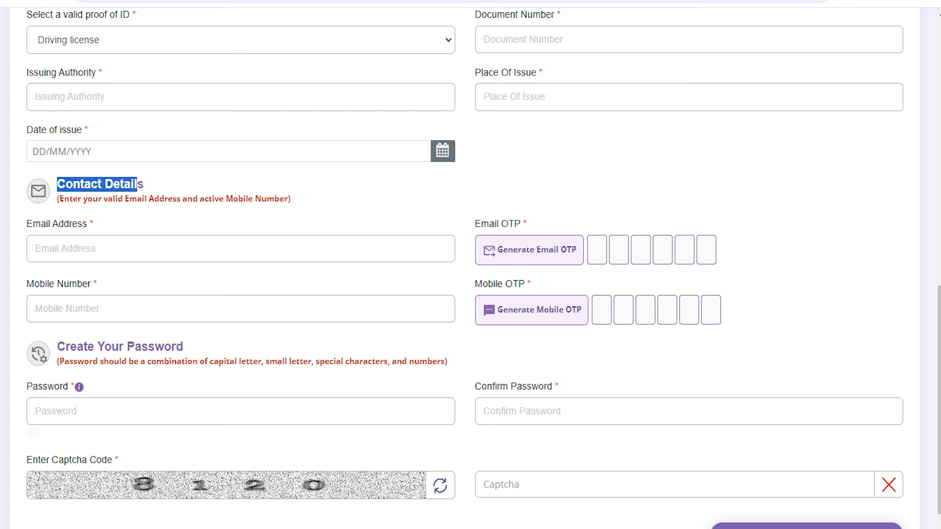
{"action": "left_click", "coordinate": [105, 249]}
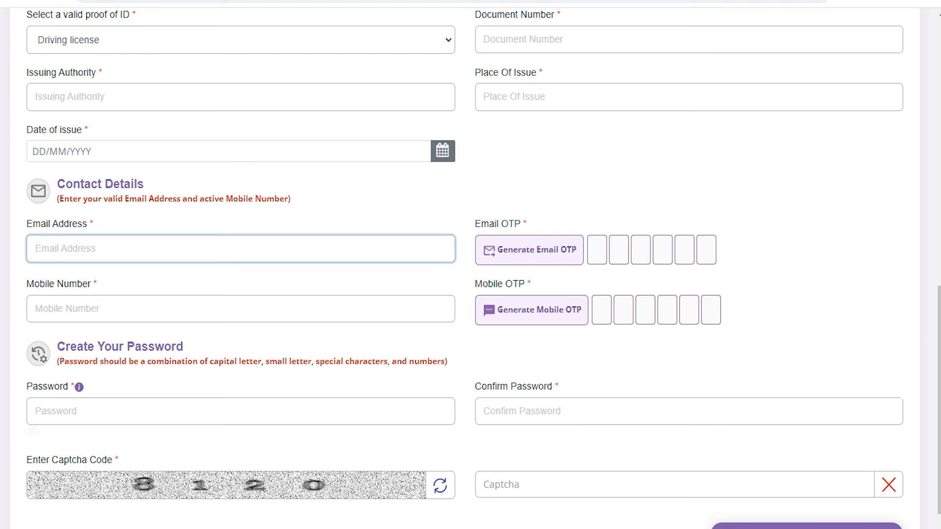
{"action": "left_click", "coordinate": [136, 309]}
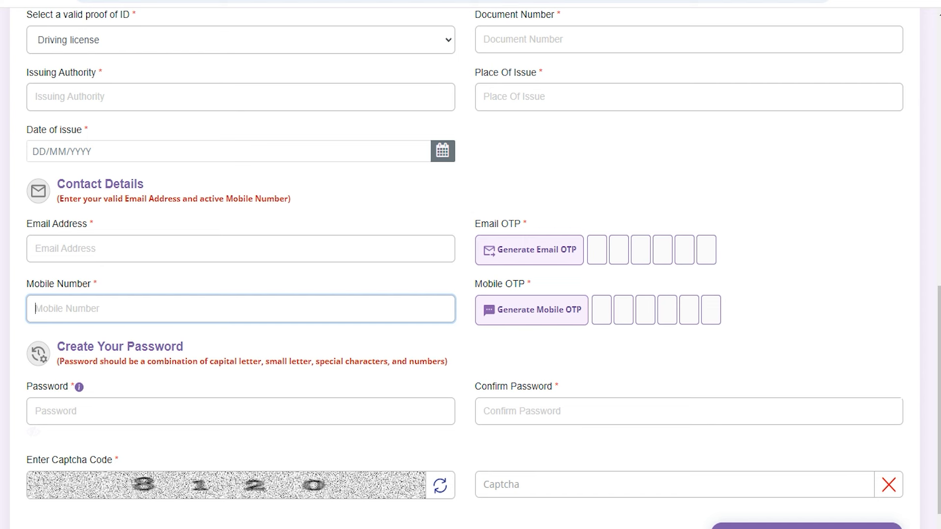
{"action": "left_click_drag", "start_coordinate": [70, 347], "coordinate": [163, 347]}
{"action": "left_click", "coordinate": [143, 407]}
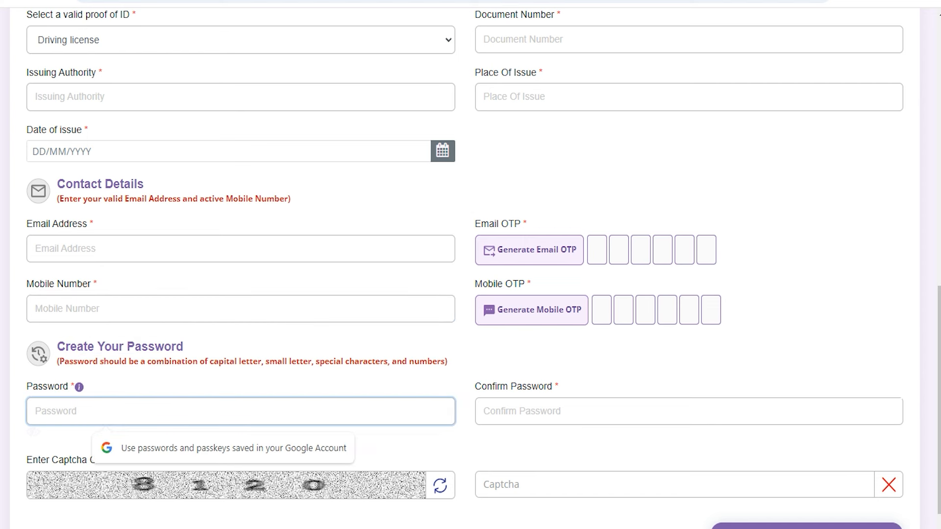
{"action": "left_click", "coordinate": [171, 363]}
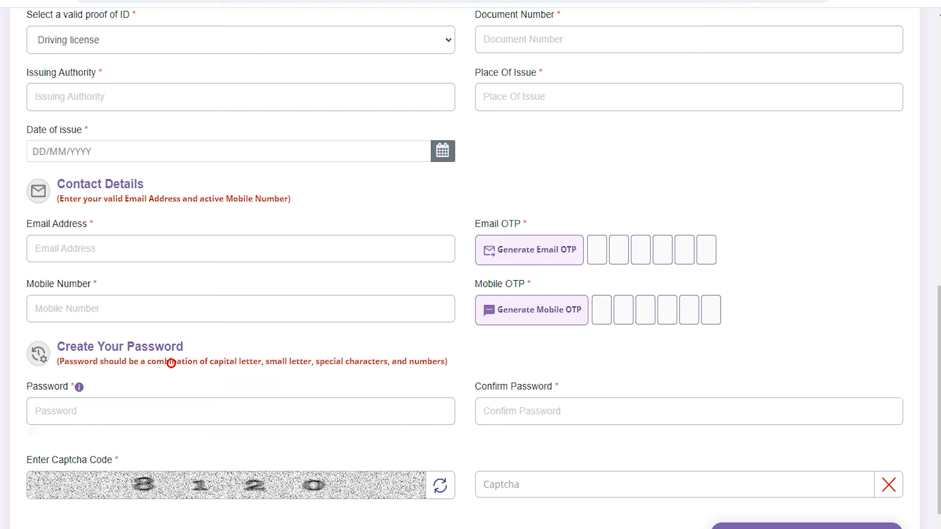
{"action": "left_click", "coordinate": [157, 416]}
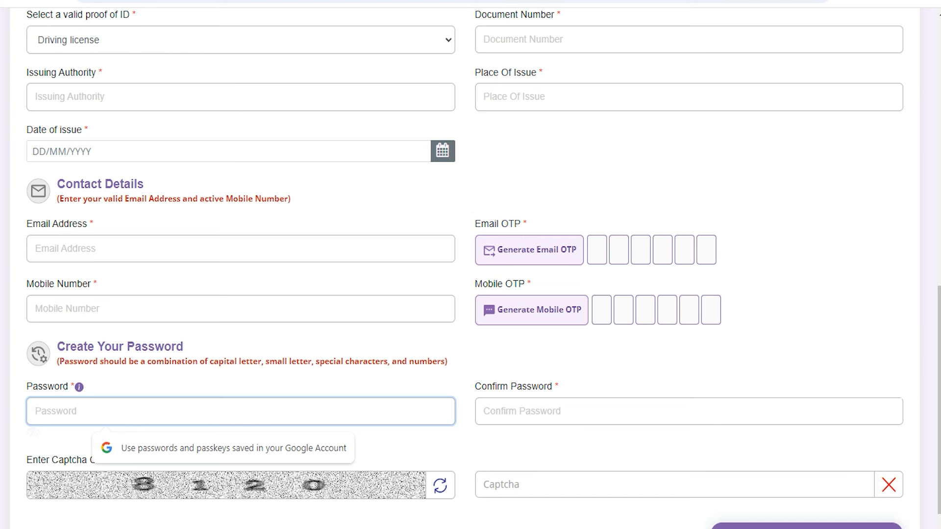
{"action": "left_click", "coordinate": [505, 408]}
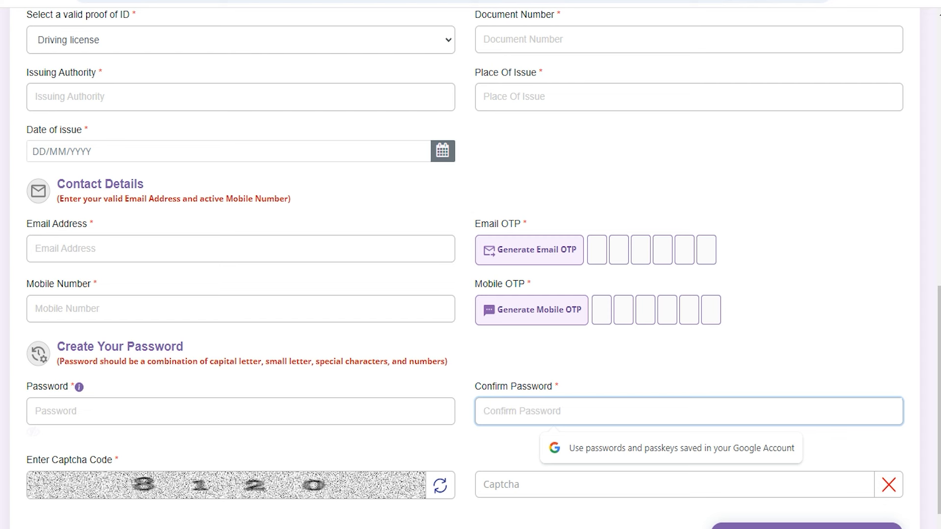
{"action": "scroll", "coordinate": [471, 265], "scroll_direction": "down", "scroll_amount": 2}
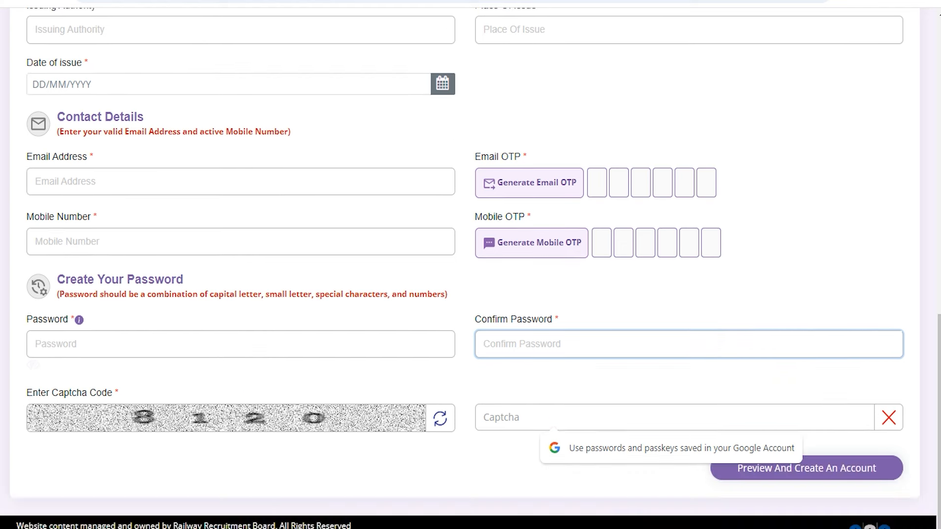
{"action": "left_click", "coordinate": [508, 419]}
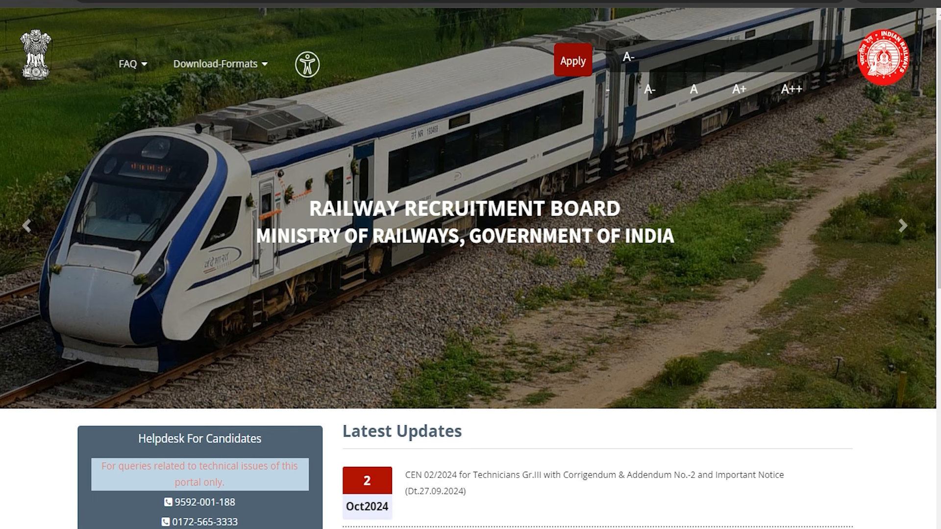
- Choose Already Have An Account from the Apply menu and enter the login password
{"action": "left_click", "coordinate": [573, 61]}
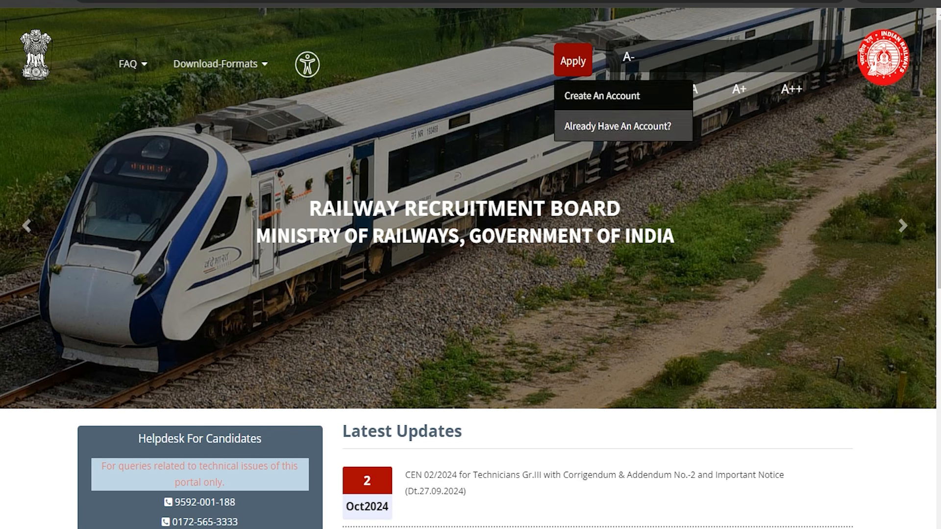
{"action": "left_click", "coordinate": [605, 125]}
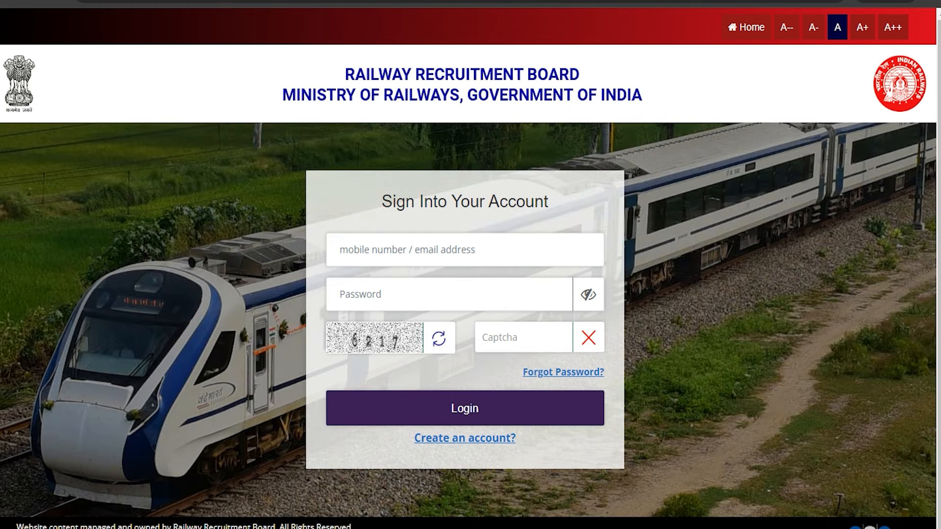
{"action": "left_click", "coordinate": [368, 297]}
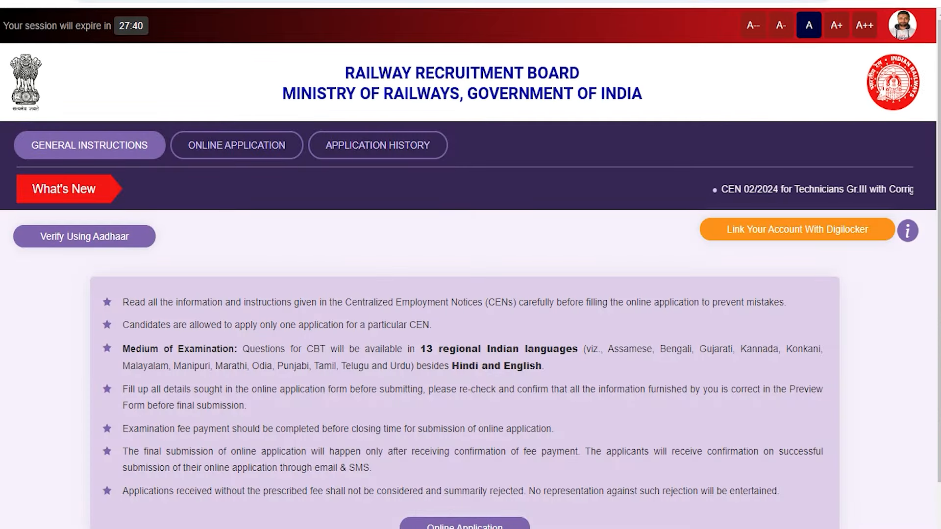
- Open Online Application, declare no RRB/RRC debarment and review the listed CEN notices
{"action": "scroll", "coordinate": [470, 265], "scroll_direction": "down", "scroll_amount": 2}
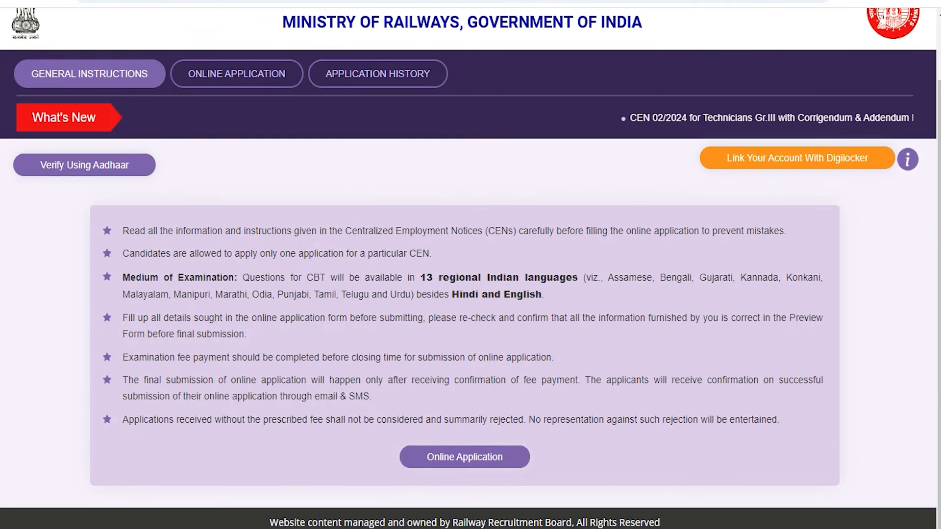
{"action": "left_click", "coordinate": [456, 458]}
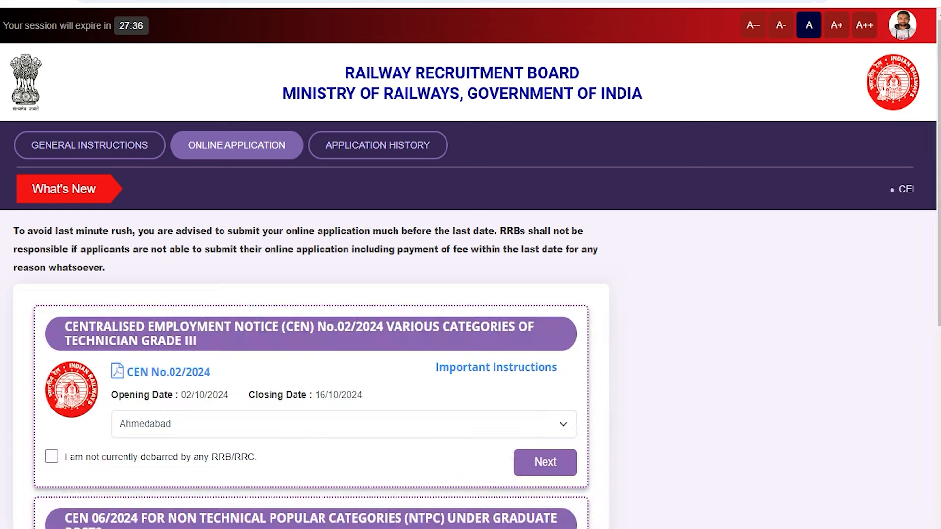
{"action": "left_click", "coordinate": [52, 457]}
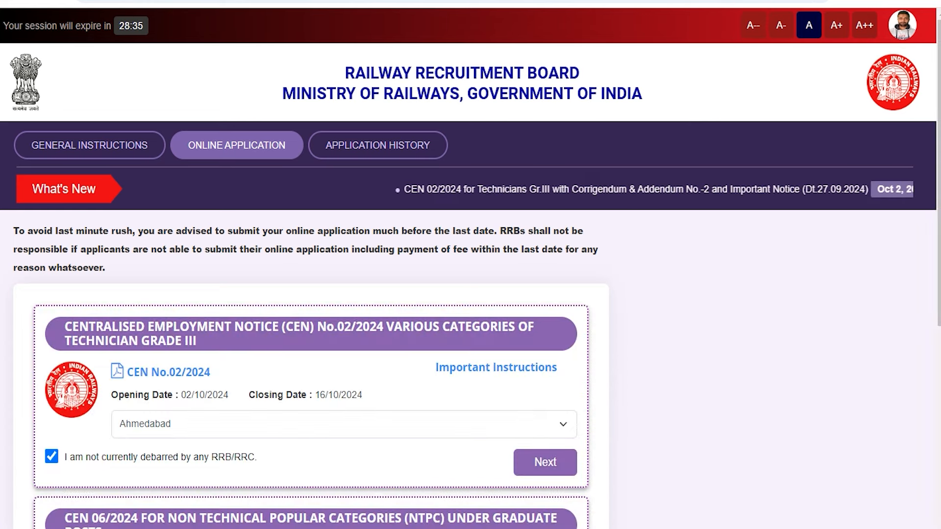
{"action": "scroll", "coordinate": [470, 265], "scroll_direction": "down", "scroll_amount": 3}
{"action": "scroll", "coordinate": [471, 265], "scroll_direction": "down", "scroll_amount": 2}
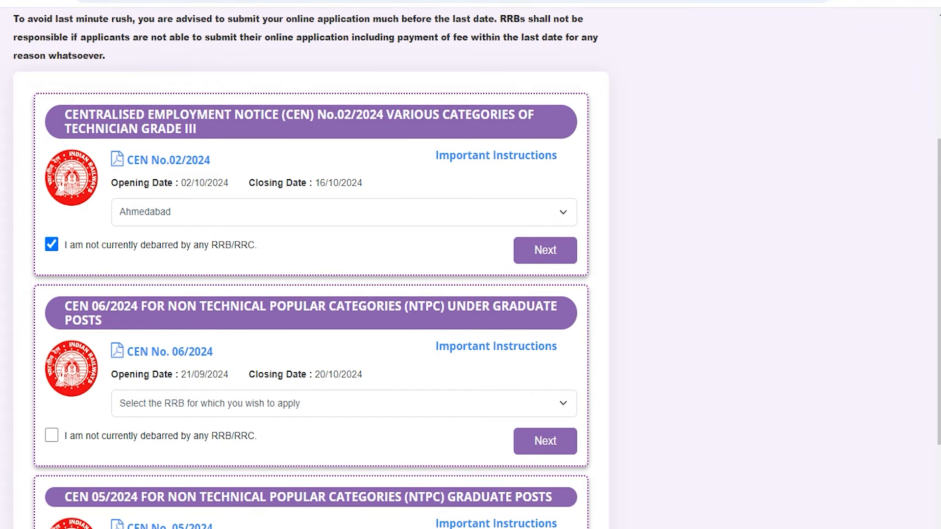
{"action": "left_click_drag", "start_coordinate": [141, 128], "coordinate": [166, 128]}
{"action": "left_click_drag", "start_coordinate": [472, 303], "coordinate": [509, 306]}
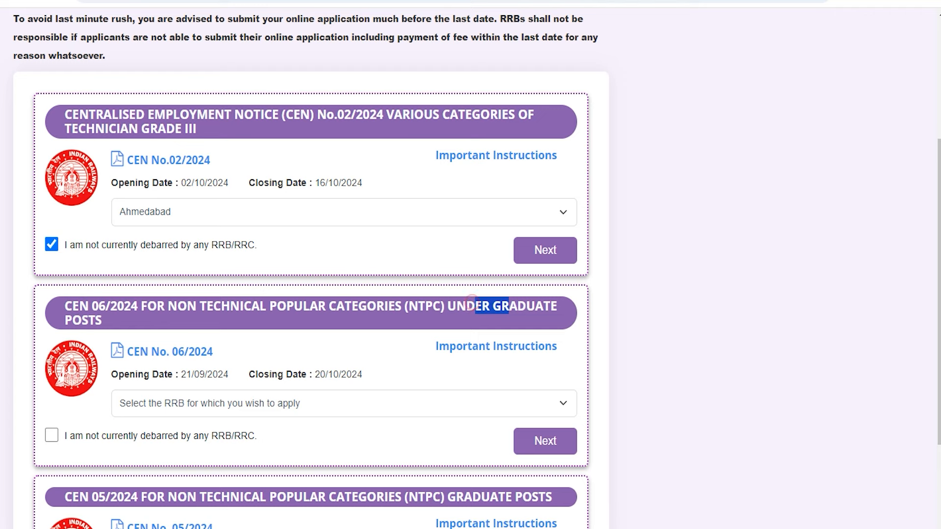
{"action": "left_click", "coordinate": [455, 499]}
{"action": "left_click_drag", "start_coordinate": [455, 499], "coordinate": [539, 499]}
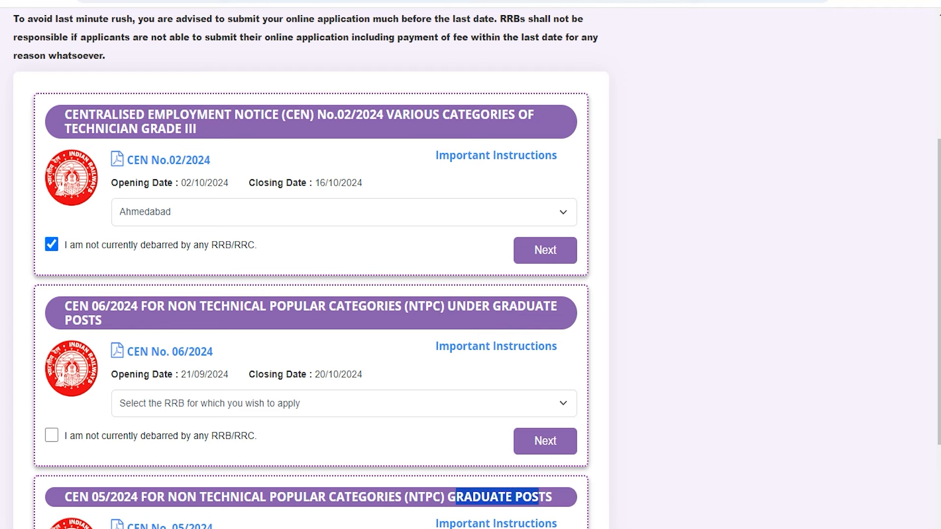
- Keep RRB Ahmedabad selected for CEN 02/2024 and proceed to the Technician application form
{"action": "scroll", "coordinate": [470, 264], "scroll_direction": "down", "scroll_amount": 3}
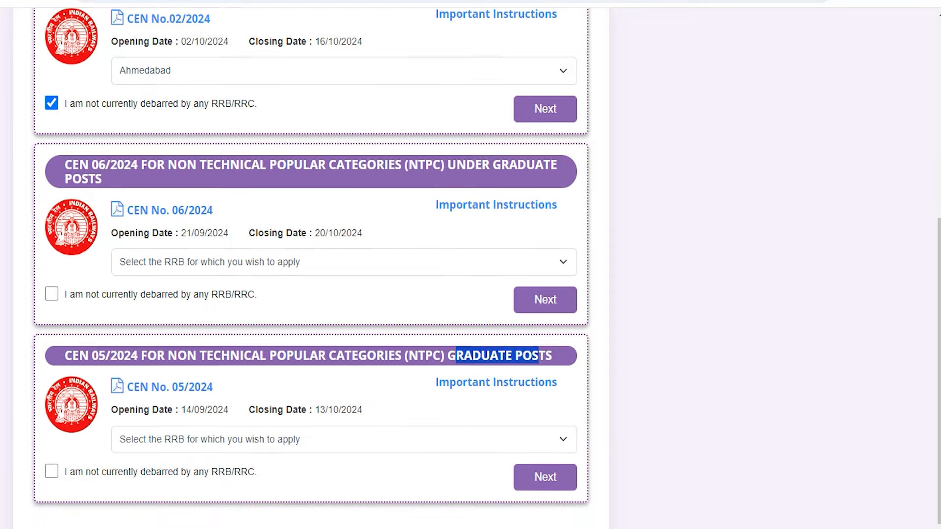
{"action": "scroll", "coordinate": [471, 265], "scroll_direction": "up", "scroll_amount": 4}
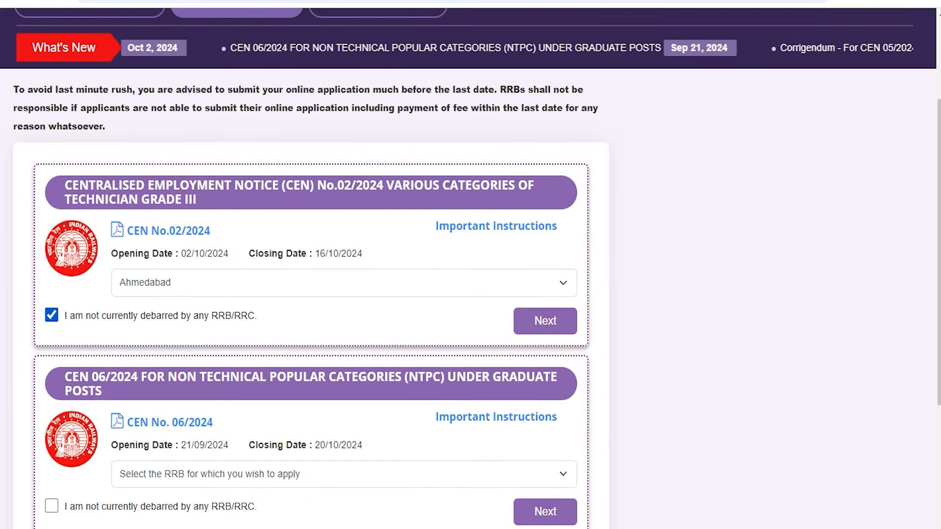
{"action": "left_click", "coordinate": [237, 282]}
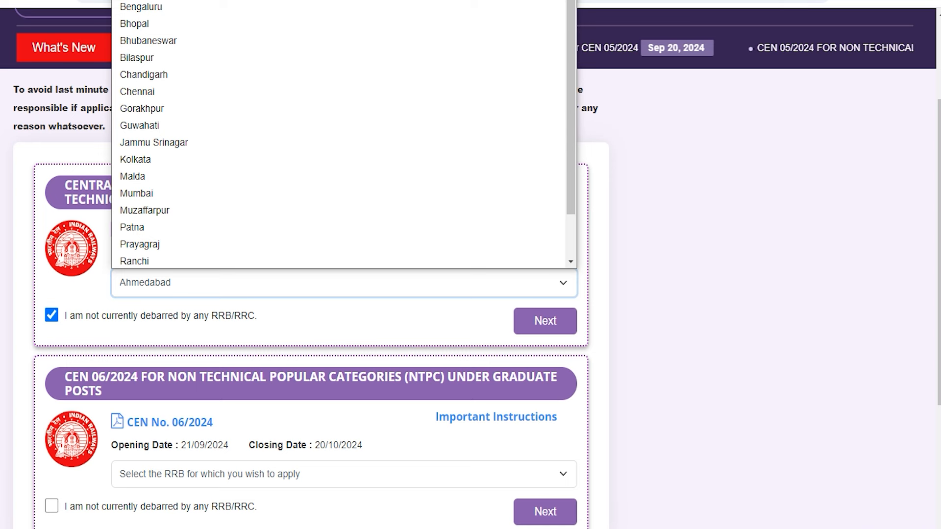
{"action": "left_click", "coordinate": [242, 281]}
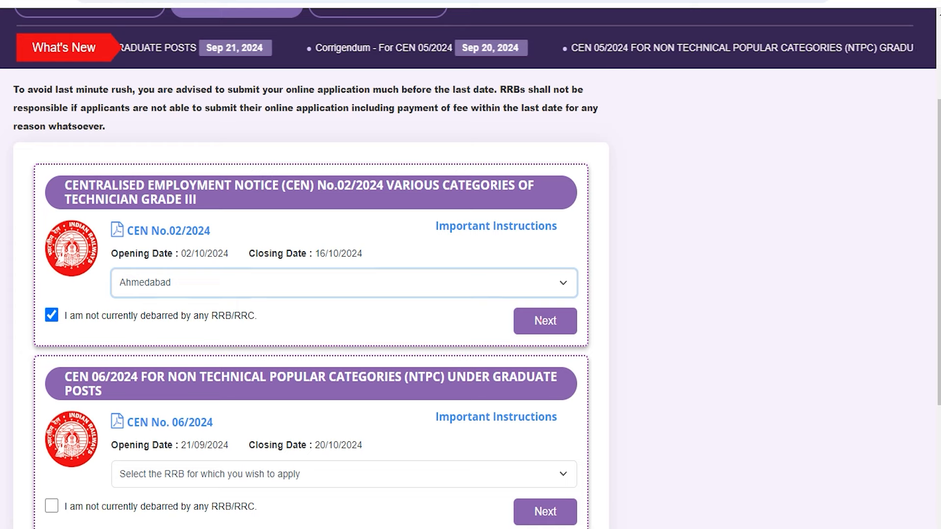
{"action": "left_click", "coordinate": [544, 321]}
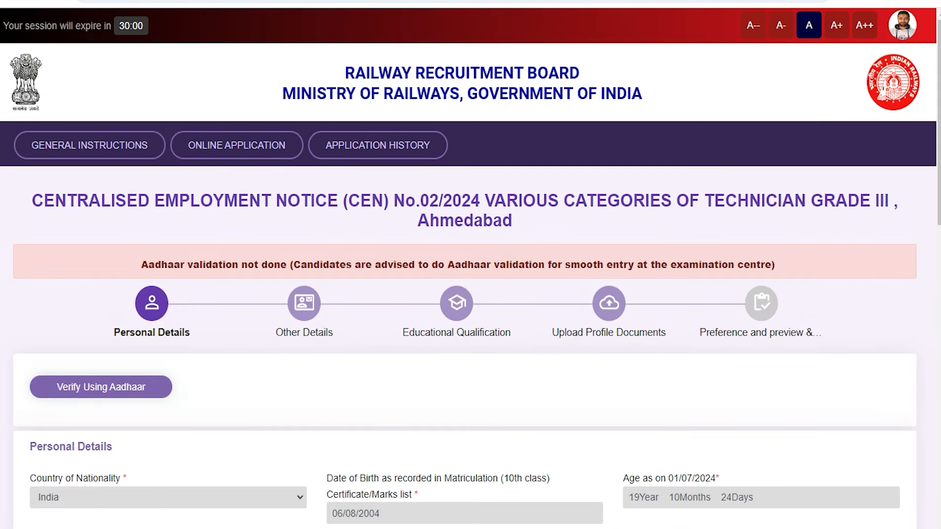
{"action": "scroll", "coordinate": [470, 264], "scroll_direction": "down", "scroll_amount": 15}
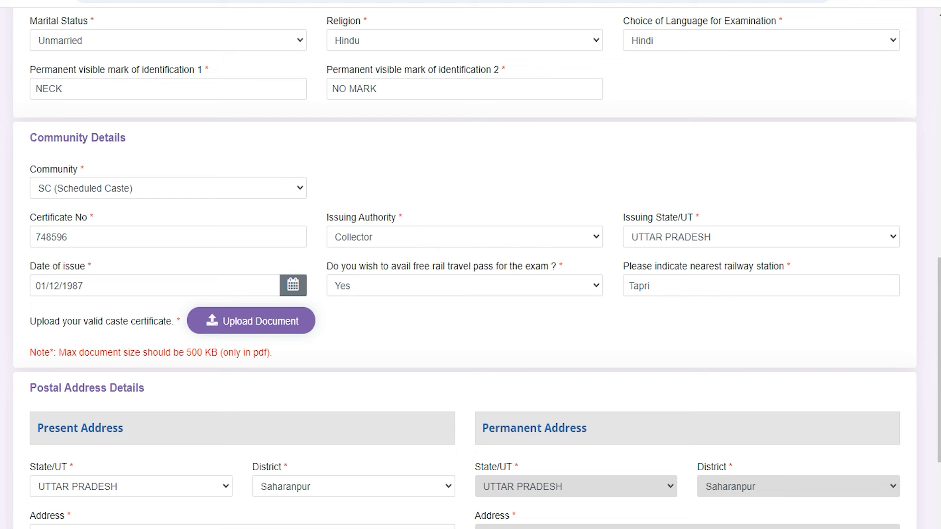
{"action": "left_click", "coordinate": [200, 41]}
{"action": "left_click", "coordinate": [200, 40]}
{"action": "left_click", "coordinate": [367, 42]}
{"action": "left_click", "coordinate": [367, 43]}
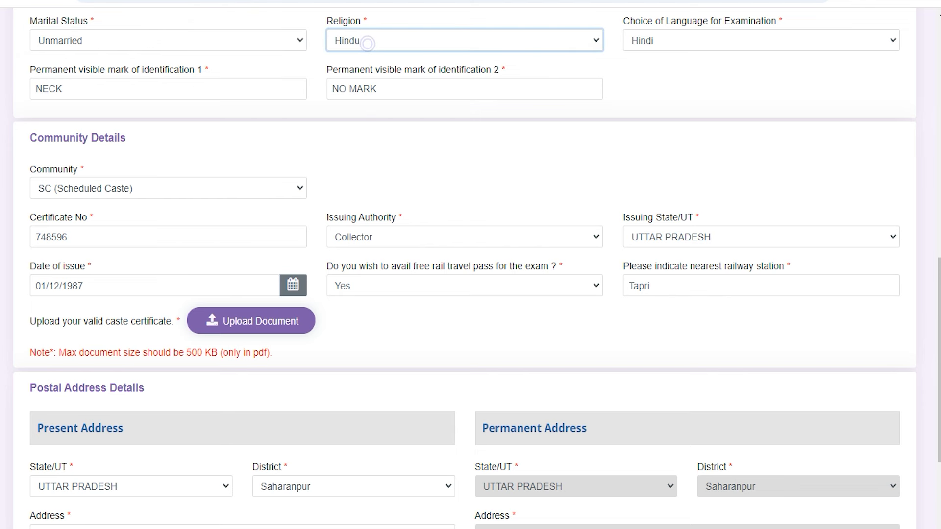
{"action": "left_click", "coordinate": [654, 43]}
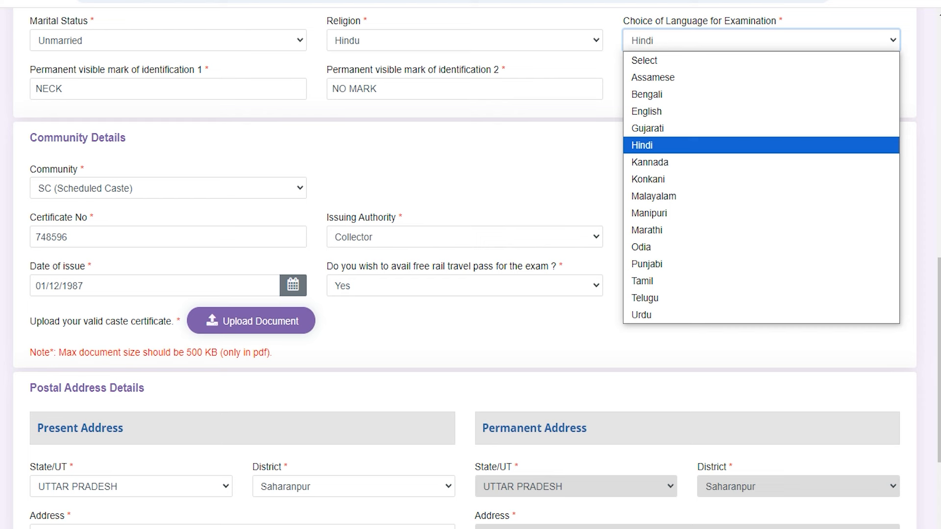
{"action": "left_click", "coordinate": [653, 42]}
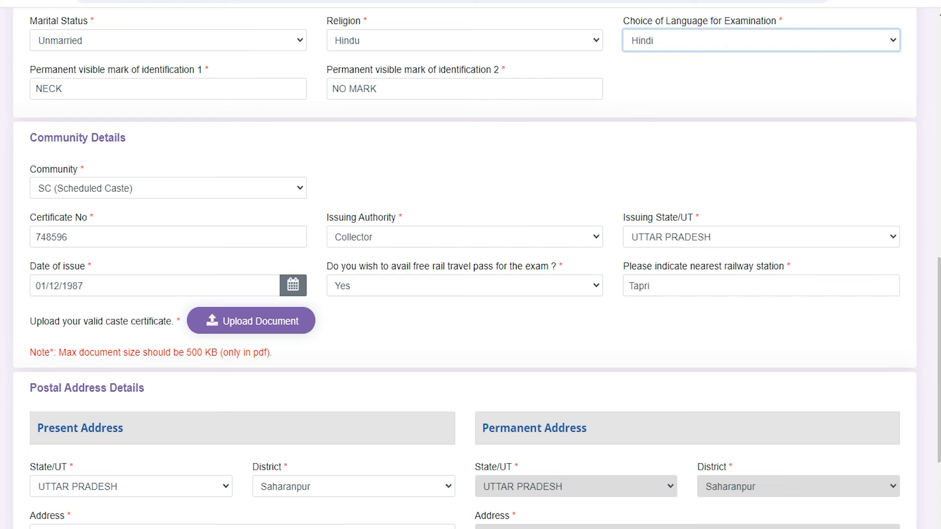
{"action": "left_click_drag", "start_coordinate": [150, 70], "coordinate": [107, 68]}
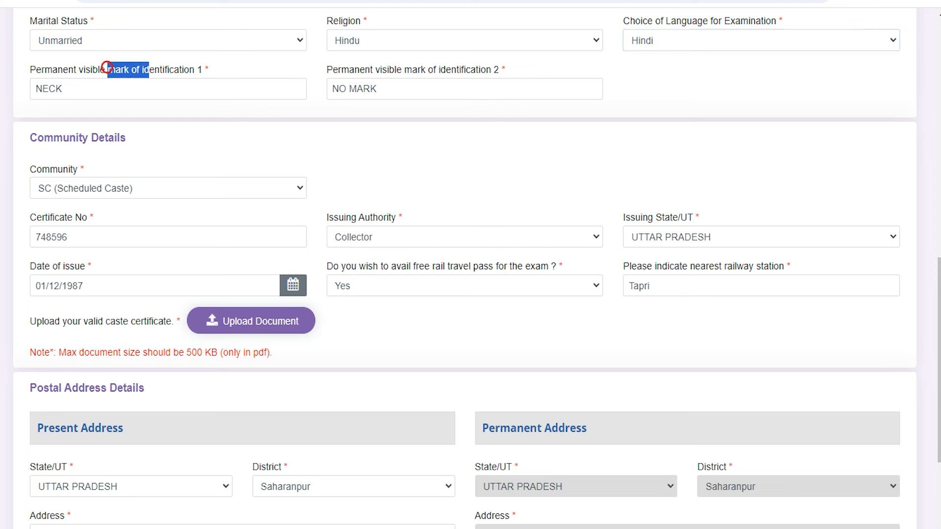
{"action": "left_click", "coordinate": [107, 68]}
{"action": "left_click_drag", "start_coordinate": [389, 69], "coordinate": [341, 69]}
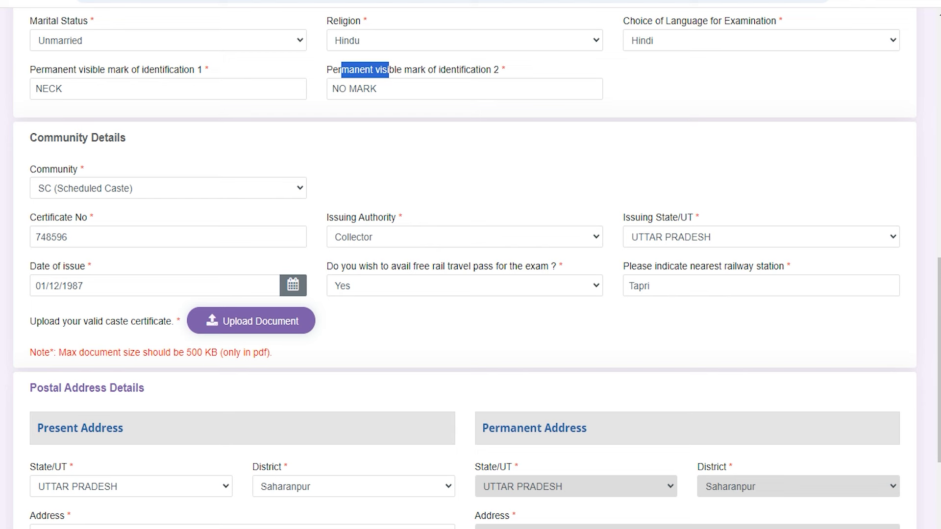
{"action": "left_click", "coordinate": [387, 92]}
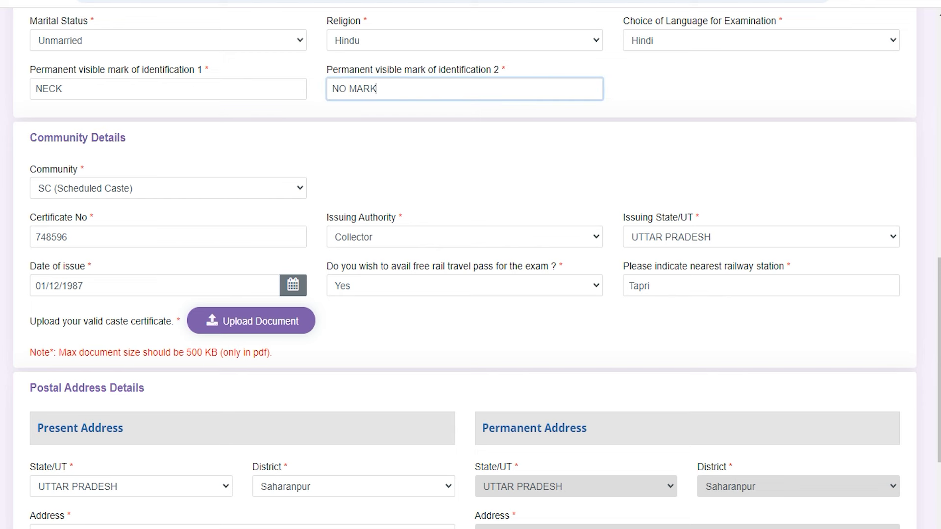
{"action": "left_click_drag", "start_coordinate": [120, 139], "coordinate": [45, 139]}
{"action": "scroll", "coordinate": [465, 268], "scroll_direction": "down", "scroll_amount": 1}
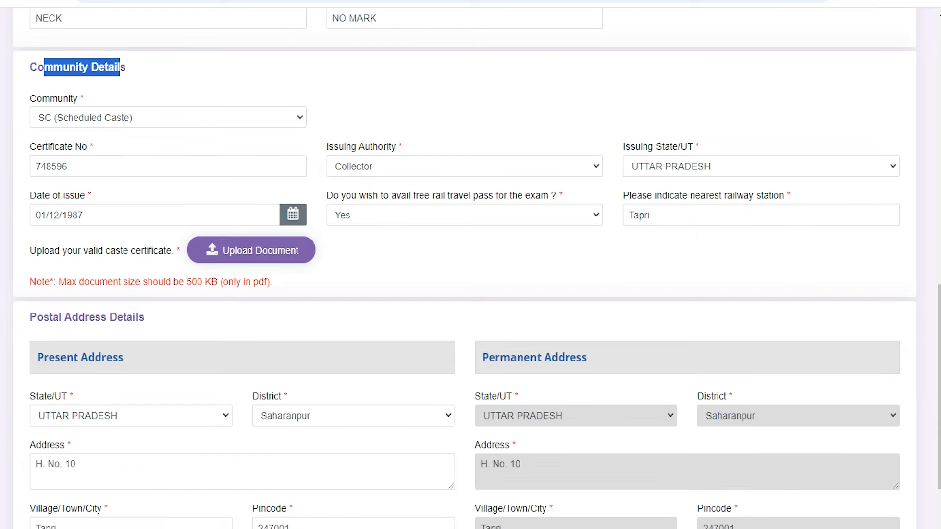
{"action": "left_click", "coordinate": [148, 119]}
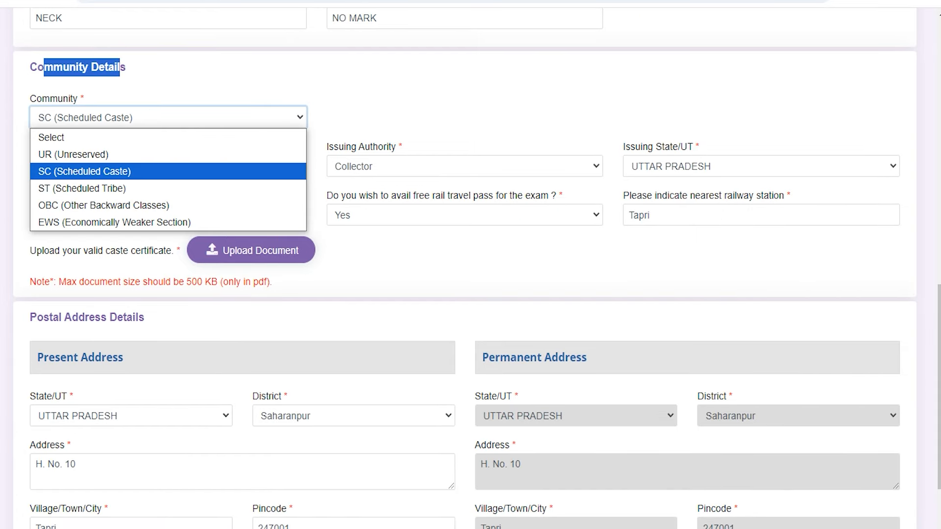
{"action": "left_click", "coordinate": [150, 119]}
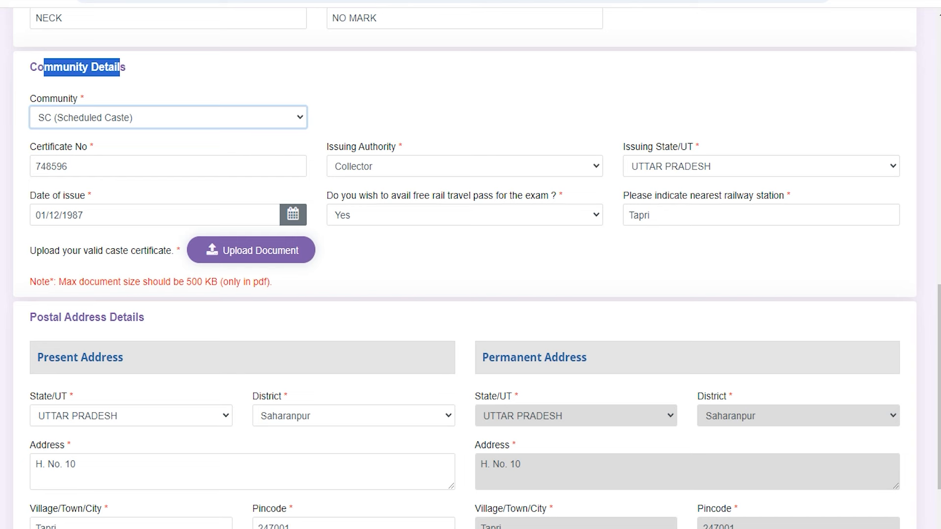
{"action": "left_click", "coordinate": [151, 119]}
{"action": "left_click", "coordinate": [151, 119]}
{"action": "left_click", "coordinate": [62, 167]}
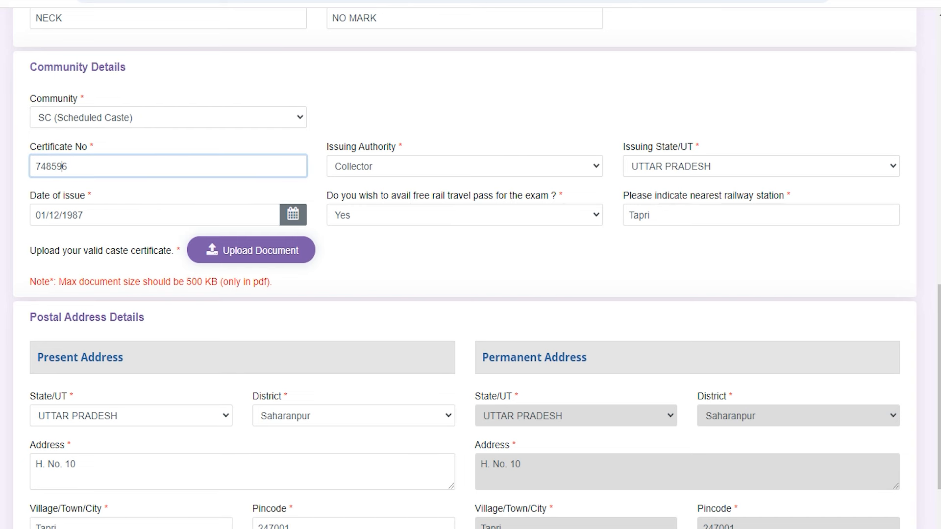
{"action": "left_click", "coordinate": [352, 161]}
{"action": "left_click", "coordinate": [652, 162]}
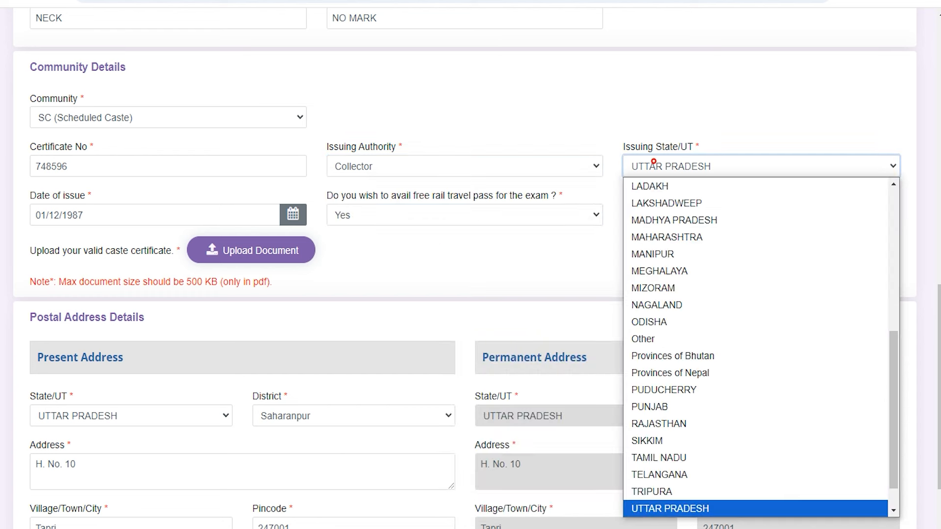
{"action": "left_click", "coordinate": [652, 162]}
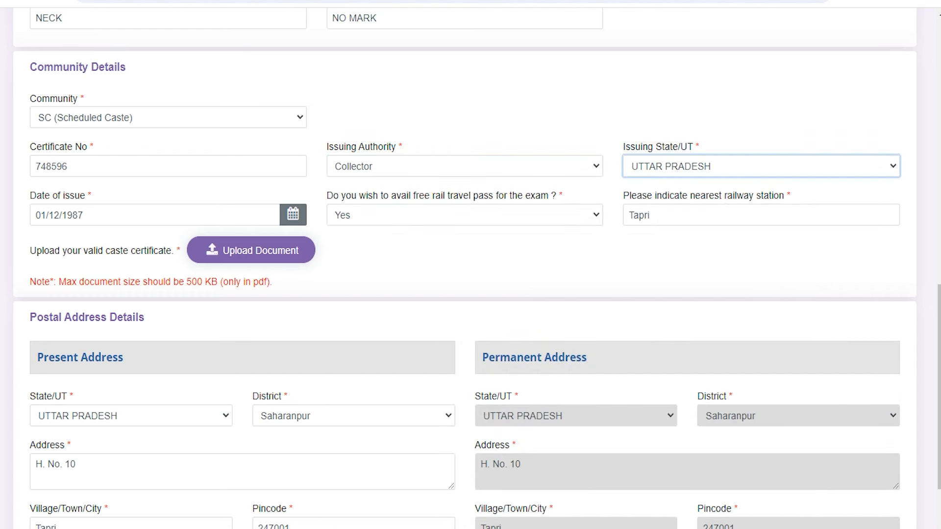
{"action": "left_click", "coordinate": [87, 216]}
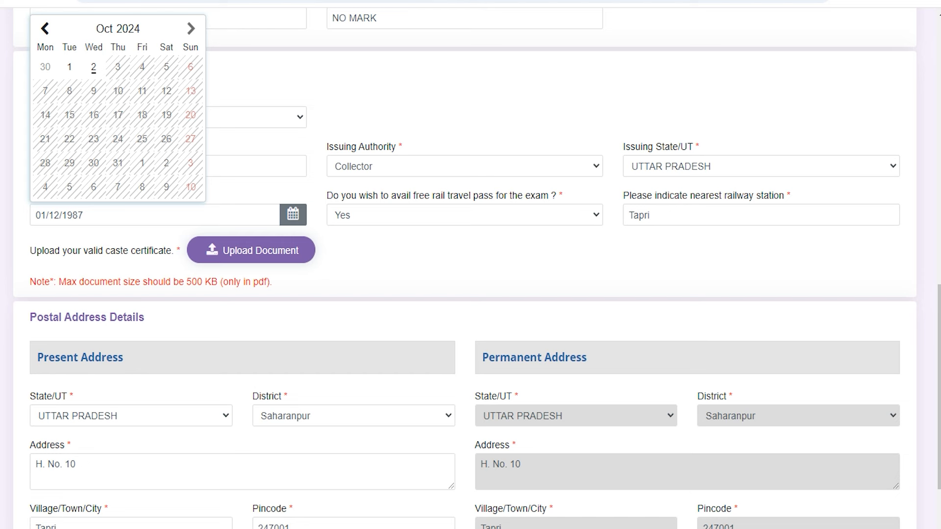
{"action": "left_click", "coordinate": [419, 215]}
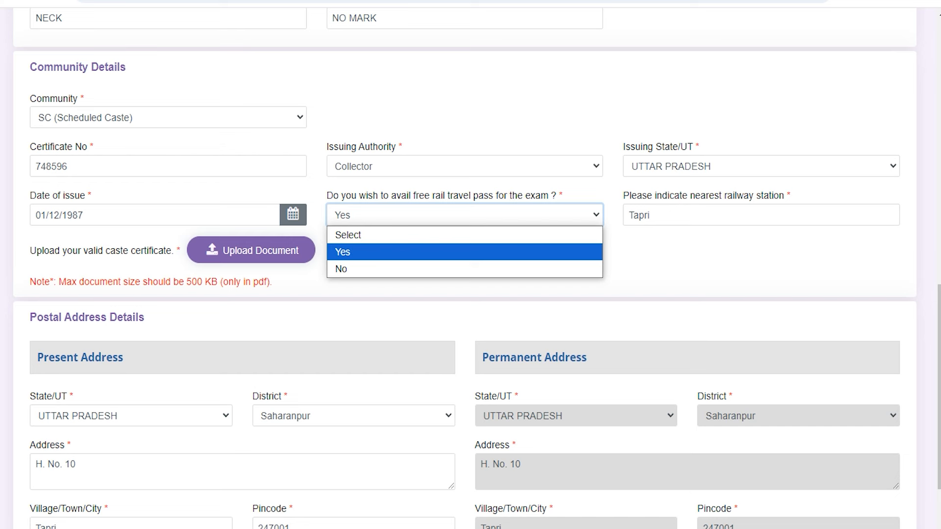
{"action": "left_click", "coordinate": [418, 215]}
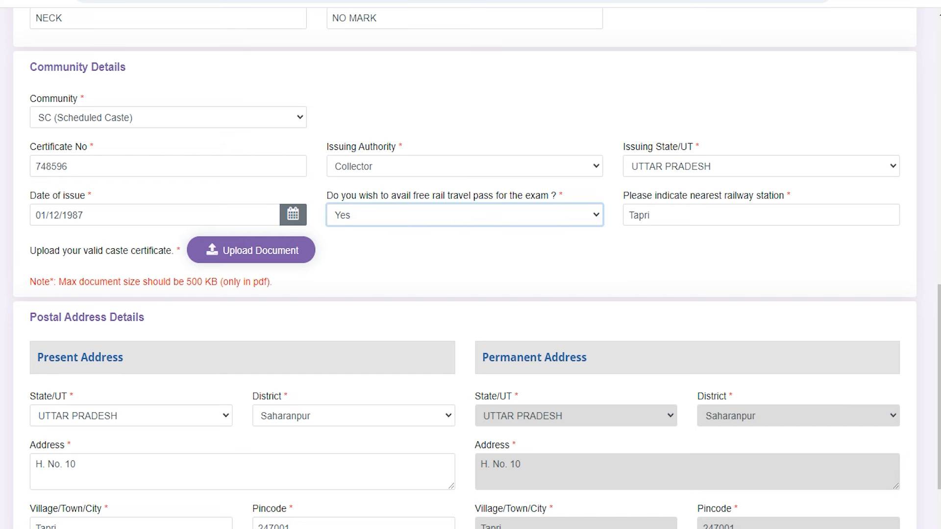
{"action": "left_click", "coordinate": [713, 211]}
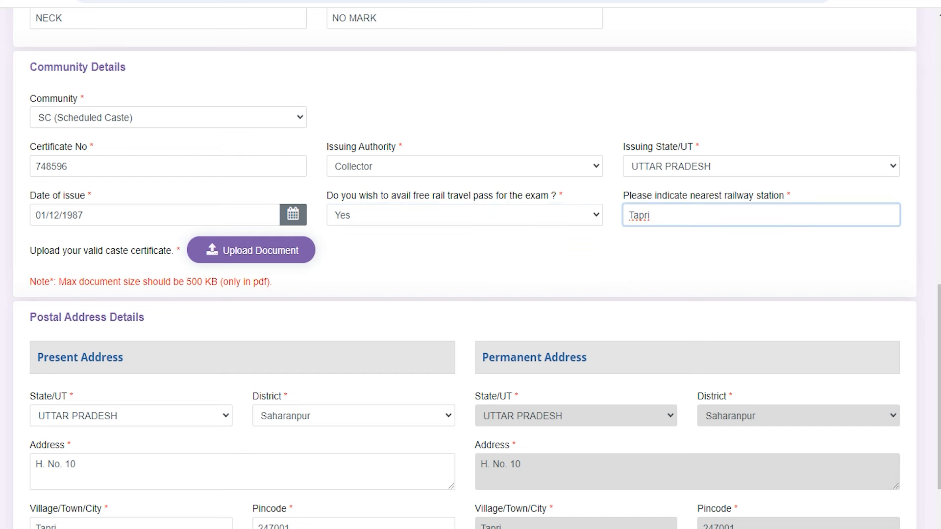
{"action": "left_click_drag", "start_coordinate": [72, 251], "coordinate": [102, 250]}
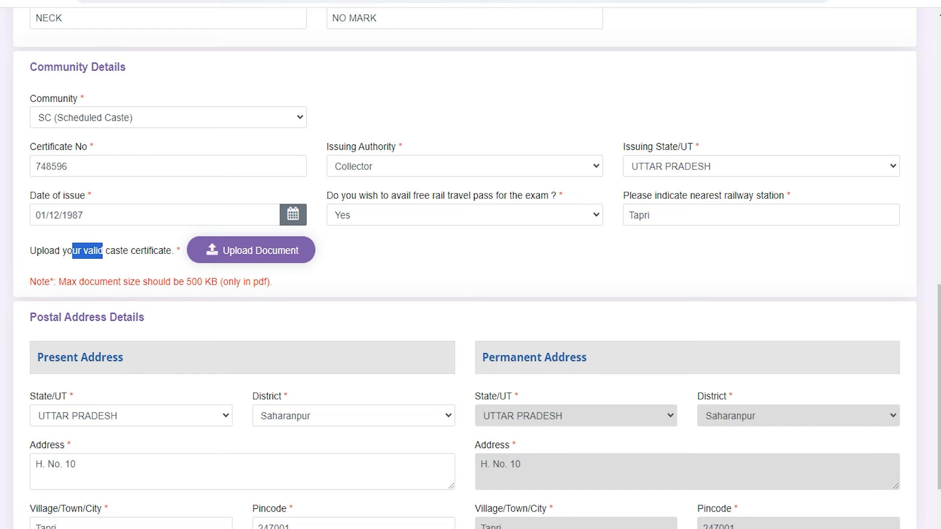
{"action": "left_click_drag", "start_coordinate": [80, 281], "coordinate": [254, 282]}
{"action": "left_click", "coordinate": [254, 281]}
- Check the Present and Permanent Address sections, then save Personal Details to reach Other Details
{"action": "scroll", "coordinate": [256, 280], "scroll_direction": "down", "scroll_amount": 3}
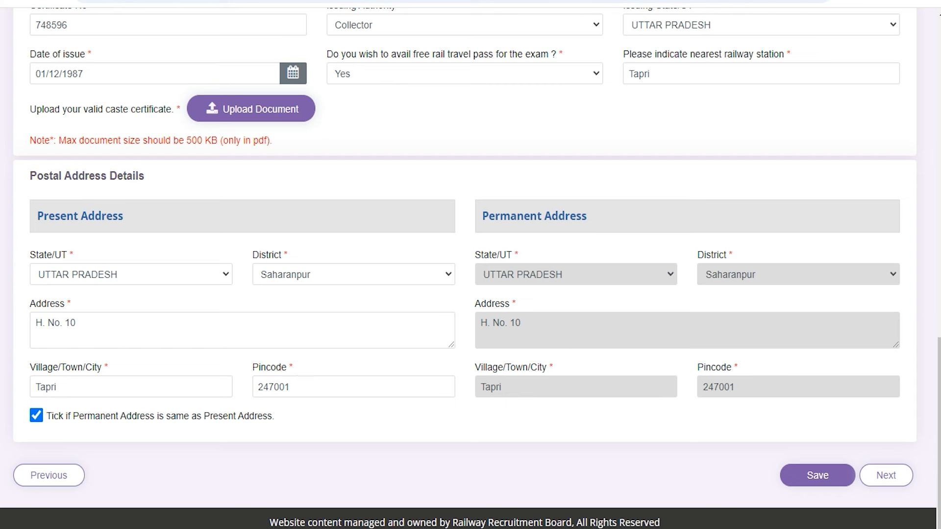
{"action": "left_click_drag", "start_coordinate": [43, 175], "coordinate": [117, 176]}
{"action": "left_click_drag", "start_coordinate": [43, 216], "coordinate": [106, 216]}
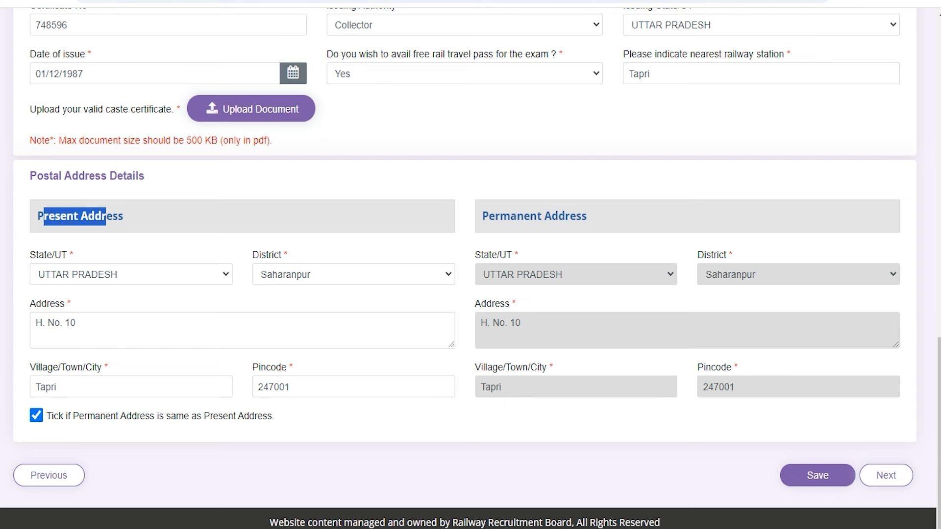
{"action": "left_click_drag", "start_coordinate": [494, 216], "coordinate": [566, 217]}
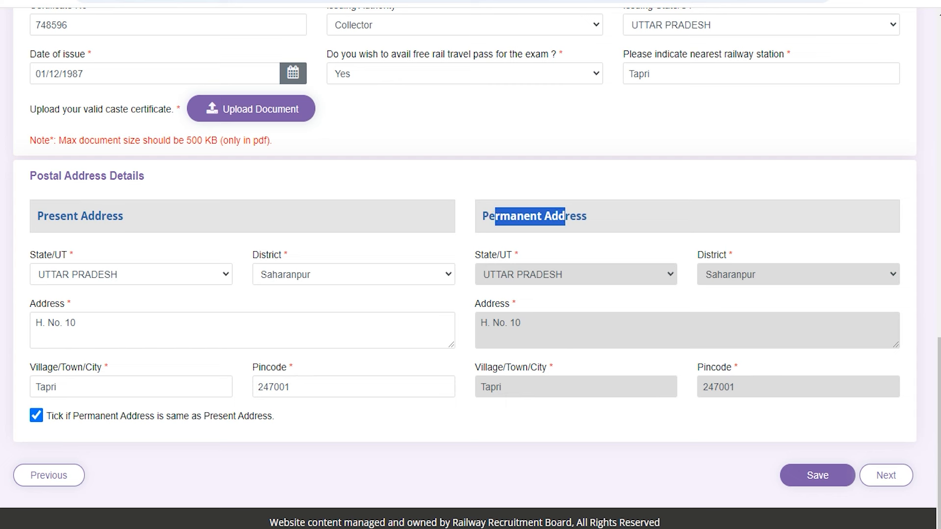
{"action": "left_click", "coordinate": [567, 216]}
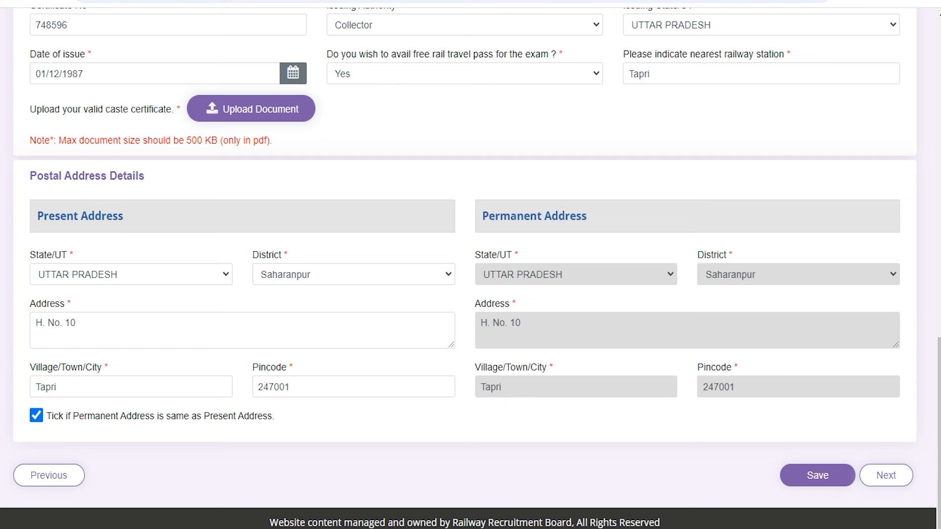
{"action": "left_click_drag", "start_coordinate": [45, 216], "coordinate": [105, 216]}
{"action": "left_click", "coordinate": [108, 216]}
{"action": "left_click_drag", "start_coordinate": [61, 217], "coordinate": [95, 216]}
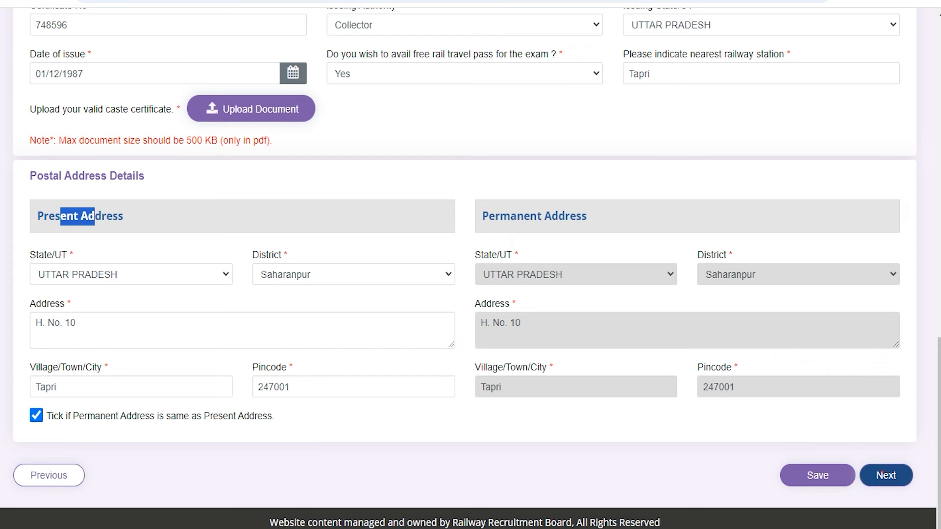
{"action": "left_click", "coordinate": [882, 474]}
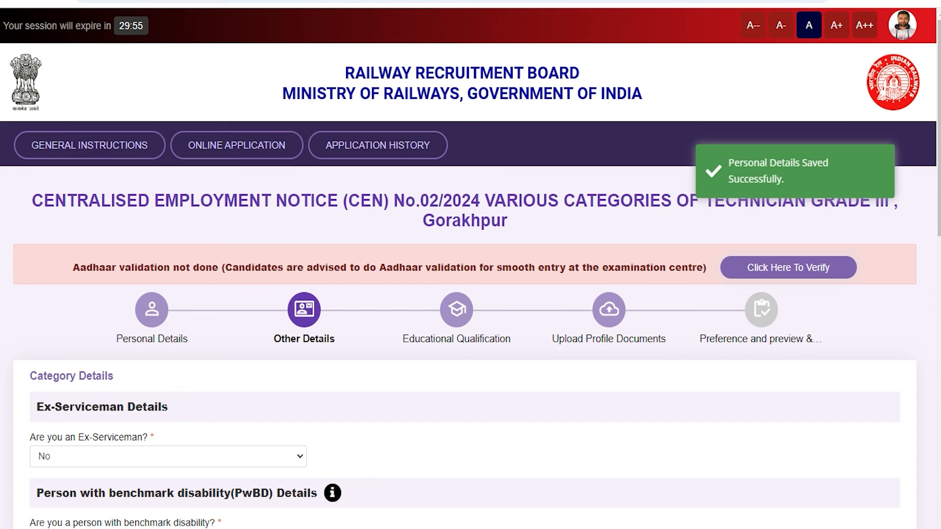
{"action": "left_click_drag", "start_coordinate": [77, 375], "coordinate": [47, 376]}
{"action": "scroll", "coordinate": [49, 383], "scroll_direction": "down", "scroll_amount": 1}
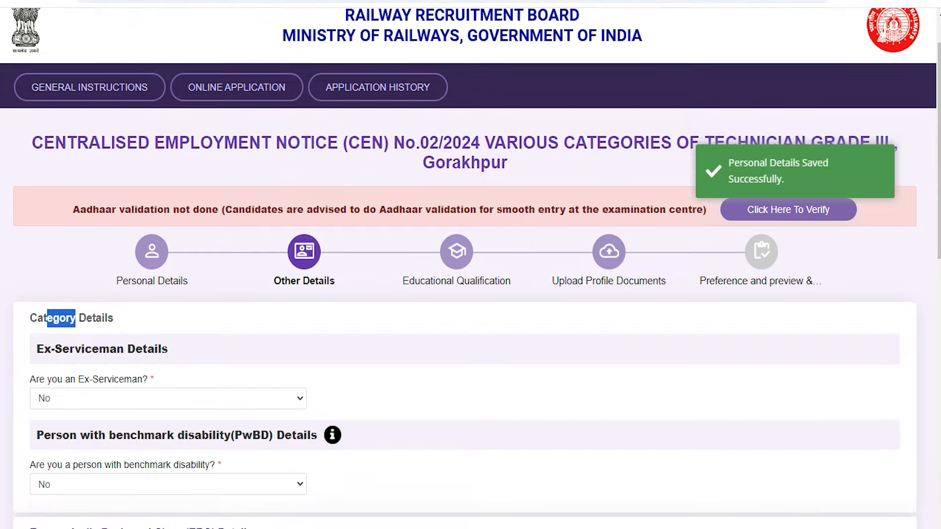
{"action": "scroll", "coordinate": [465, 294], "scroll_direction": "down", "scroll_amount": 3}
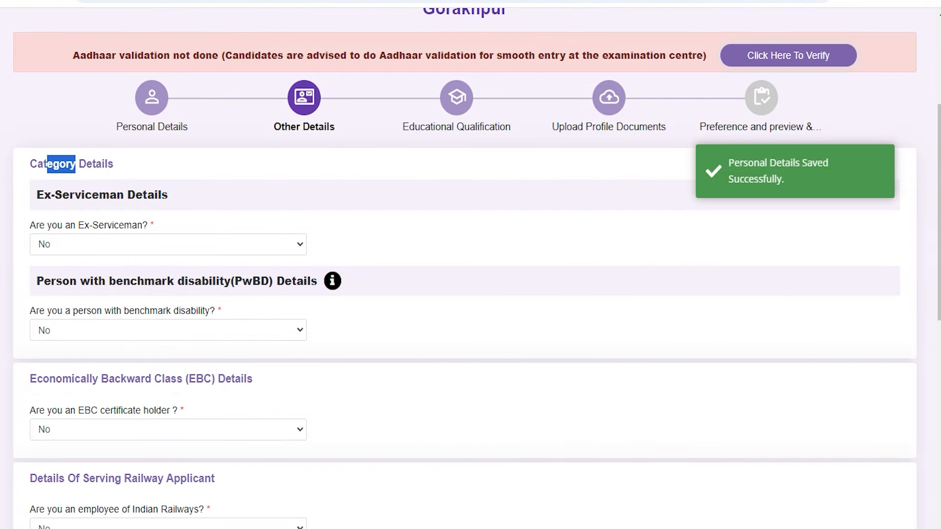
{"action": "left_click", "coordinate": [89, 243]}
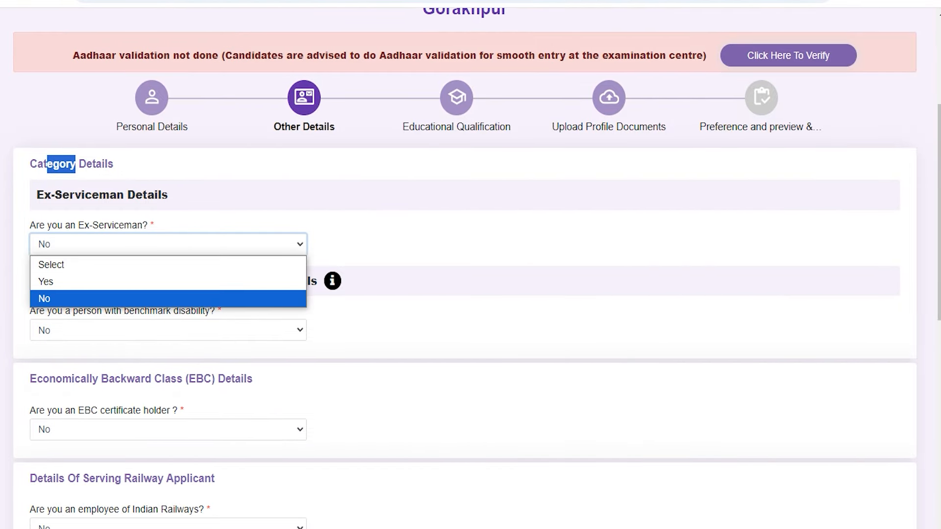
{"action": "left_click", "coordinate": [88, 241]}
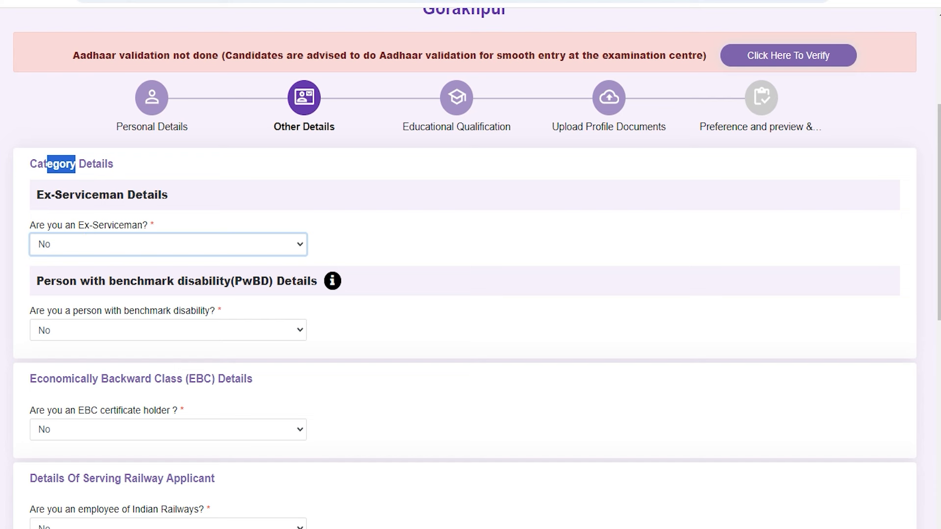
{"action": "left_click", "coordinate": [78, 338]}
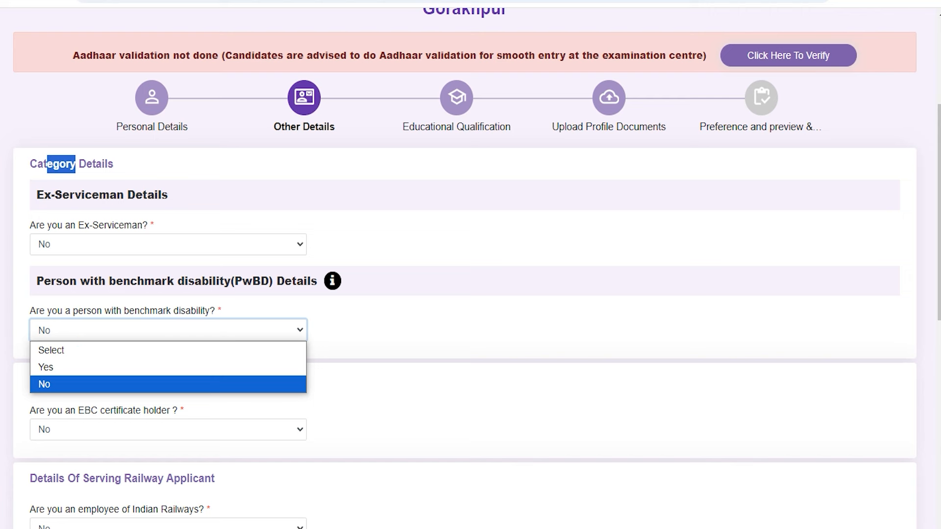
{"action": "left_click", "coordinate": [78, 333]}
{"action": "scroll", "coordinate": [78, 333], "scroll_direction": "down", "scroll_amount": 3}
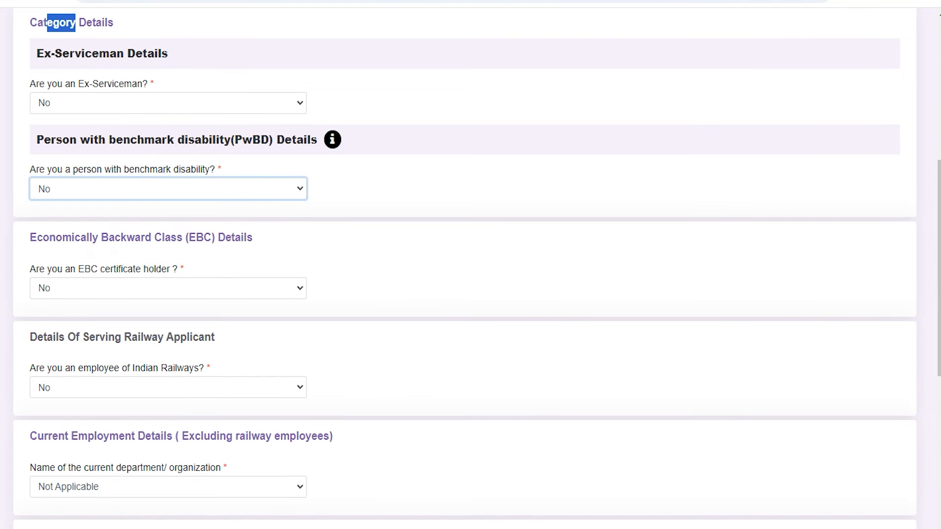
{"action": "left_click_drag", "start_coordinate": [52, 270], "coordinate": [84, 269]}
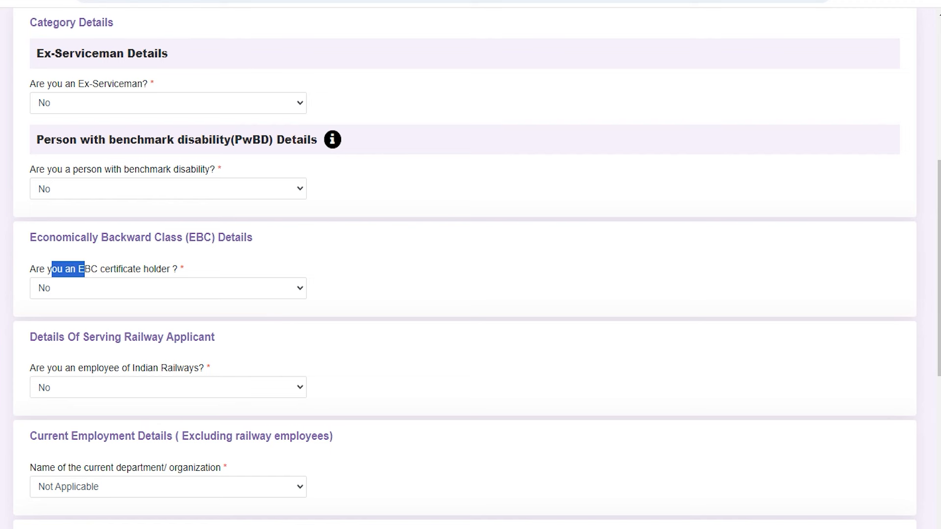
{"action": "left_click_drag", "start_coordinate": [52, 367], "coordinate": [145, 368]}
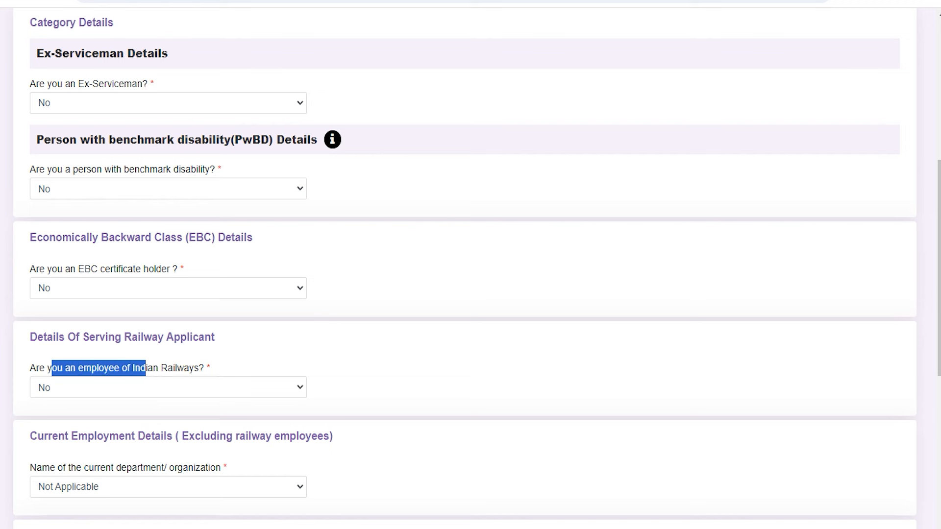
{"action": "scroll", "coordinate": [146, 367], "scroll_direction": "down", "scroll_amount": 4}
{"action": "left_click", "coordinate": [102, 176]}
{"action": "left_click", "coordinate": [103, 176]}
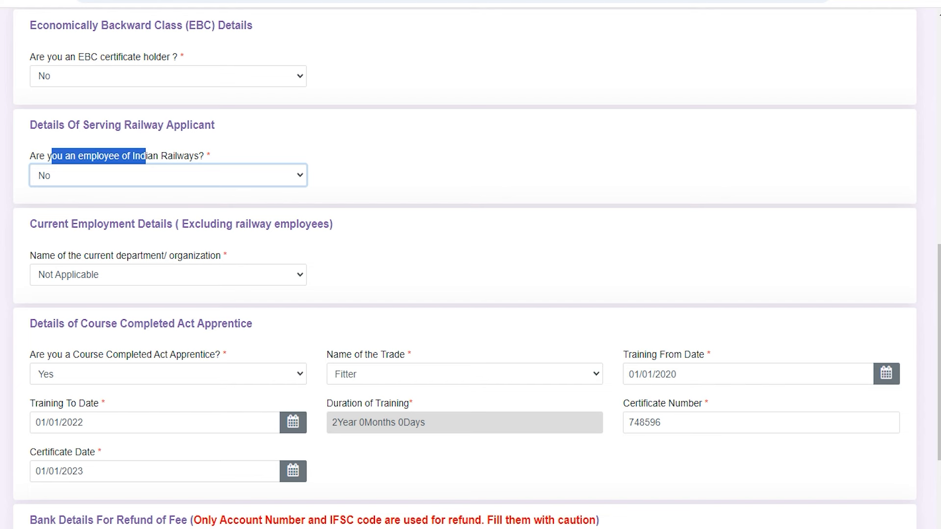
{"action": "left_click", "coordinate": [131, 274]}
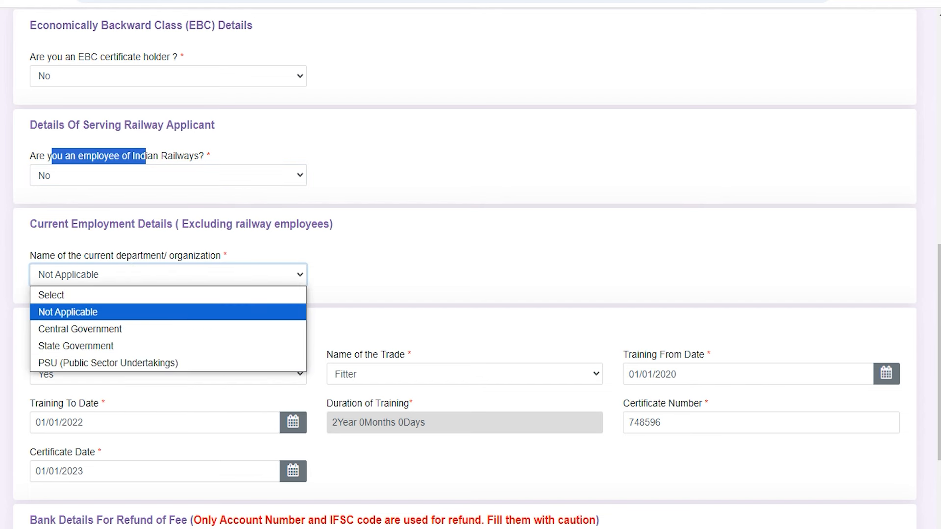
{"action": "left_click", "coordinate": [131, 273]}
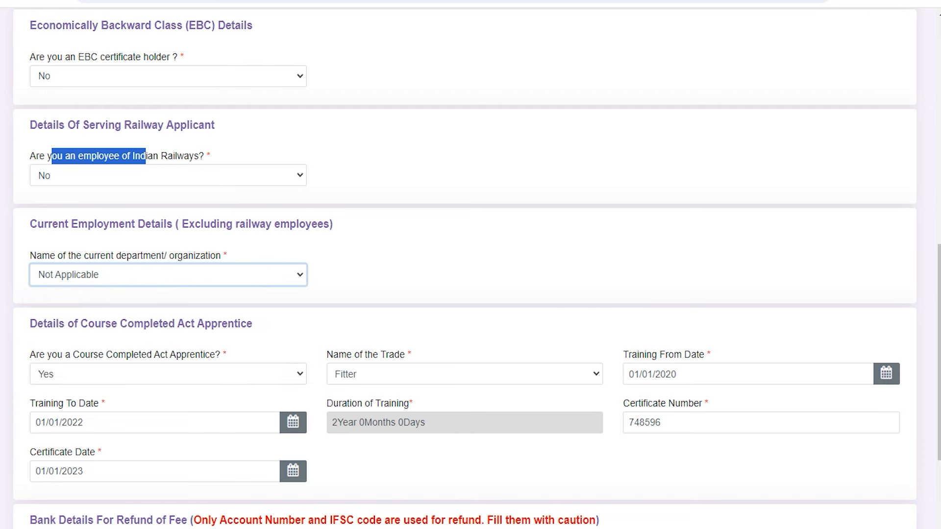
{"action": "scroll", "coordinate": [464, 265], "scroll_direction": "down", "scroll_amount": 5}
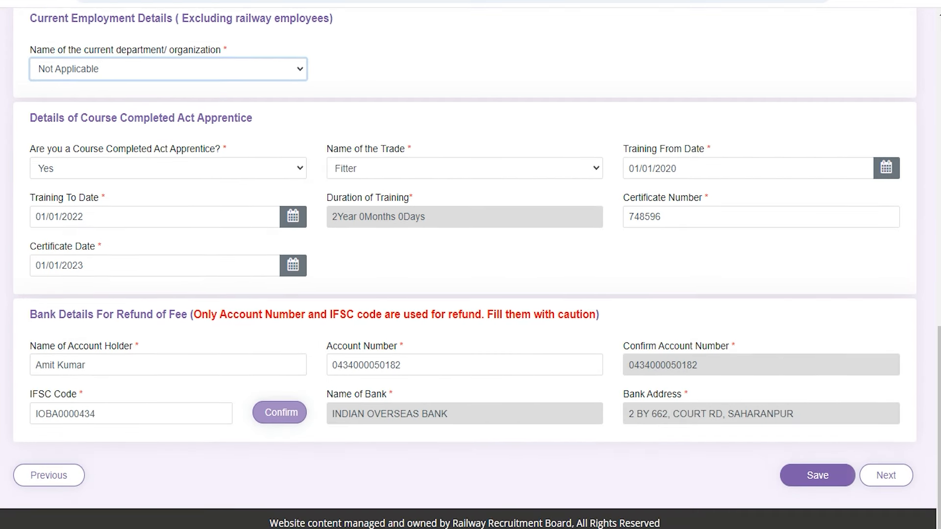
- Keep Course Completed Act Apprentice as Yes, with Fitter as the trade
{"action": "left_click_drag", "start_coordinate": [177, 117], "coordinate": [240, 117]}
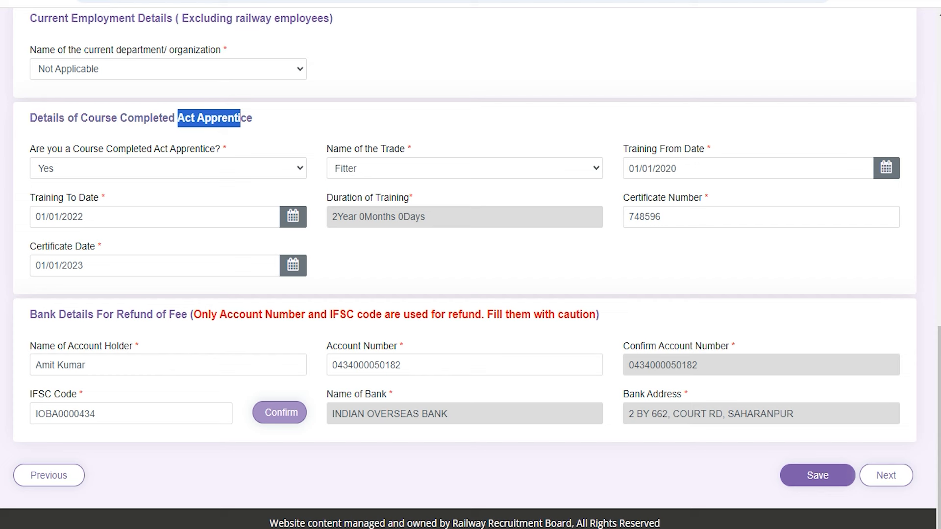
{"action": "left_click_drag", "start_coordinate": [132, 152], "coordinate": [189, 147]}
{"action": "left_click", "coordinate": [189, 146]}
{"action": "left_click", "coordinate": [178, 166]}
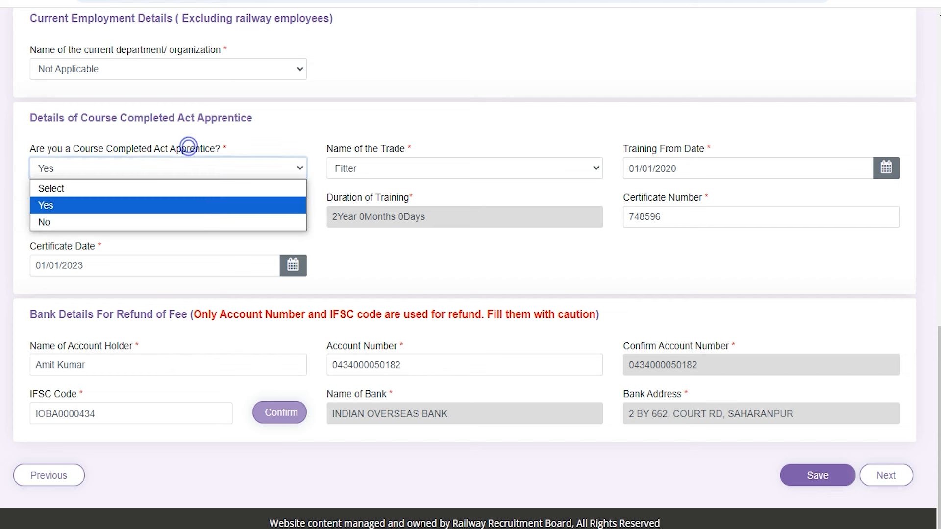
{"action": "left_click", "coordinate": [178, 167]}
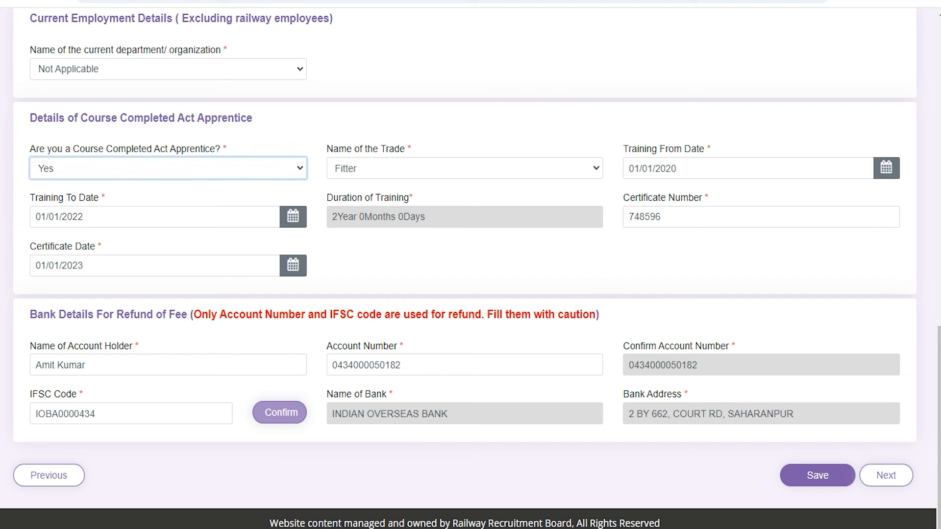
{"action": "left_click", "coordinate": [424, 164]}
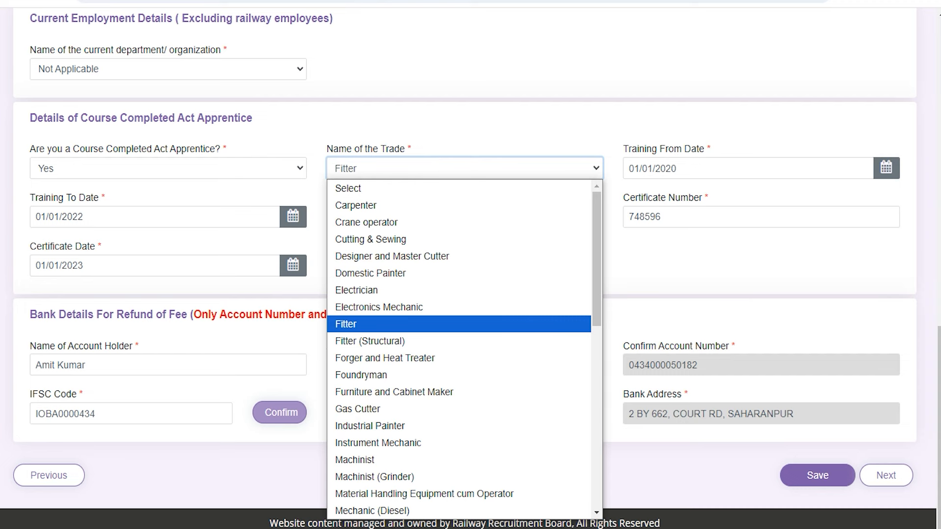
{"action": "left_click", "coordinate": [424, 165]}
- Review the training from/to dates, certificate number and certificate date, leaving them unchanged
{"action": "left_click", "coordinate": [695, 162]}
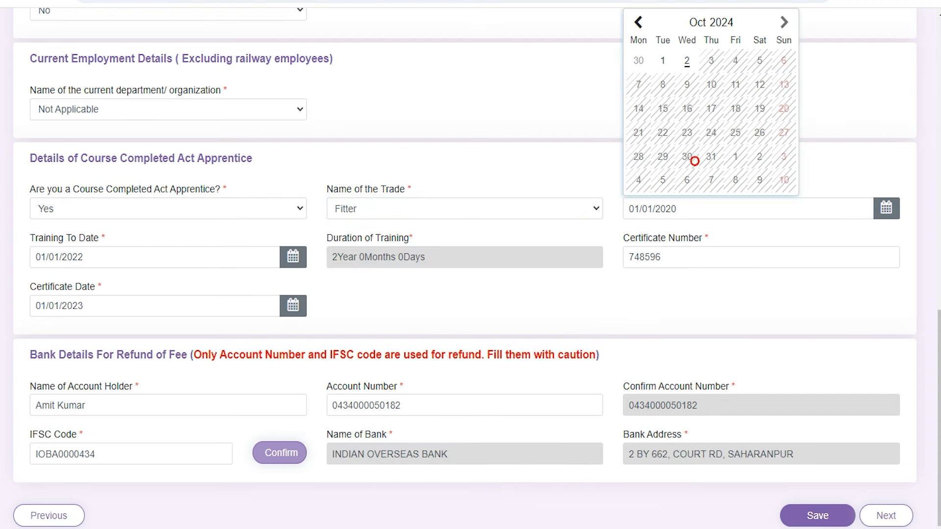
{"action": "left_click", "coordinate": [827, 165]}
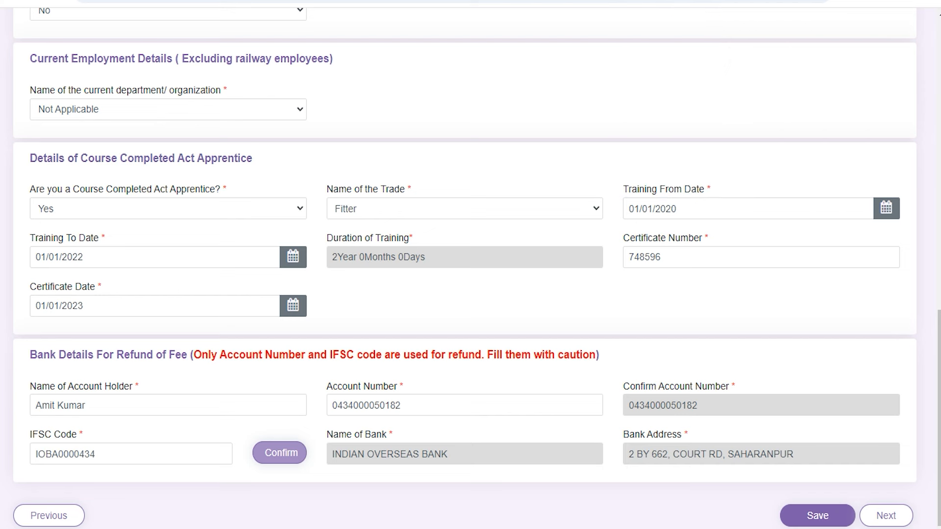
{"action": "left_click", "coordinate": [701, 210]}
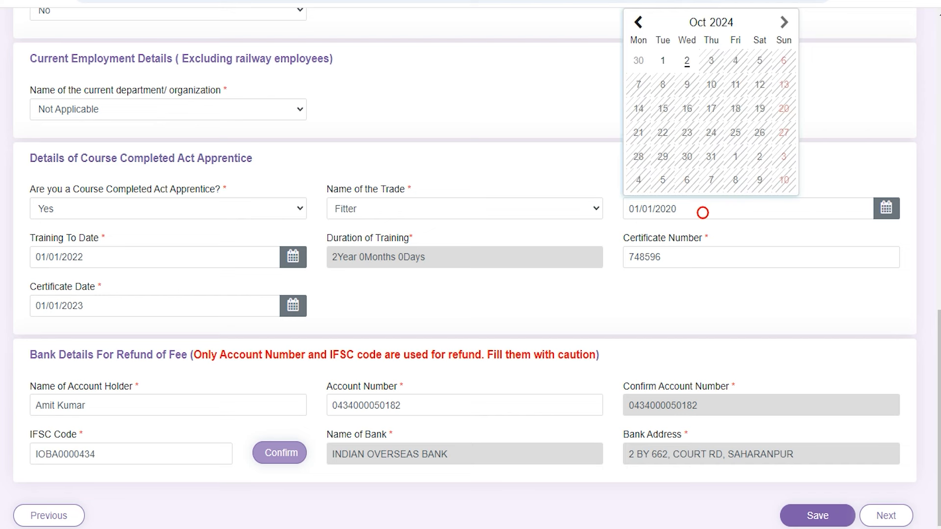
{"action": "left_click", "coordinate": [107, 261]}
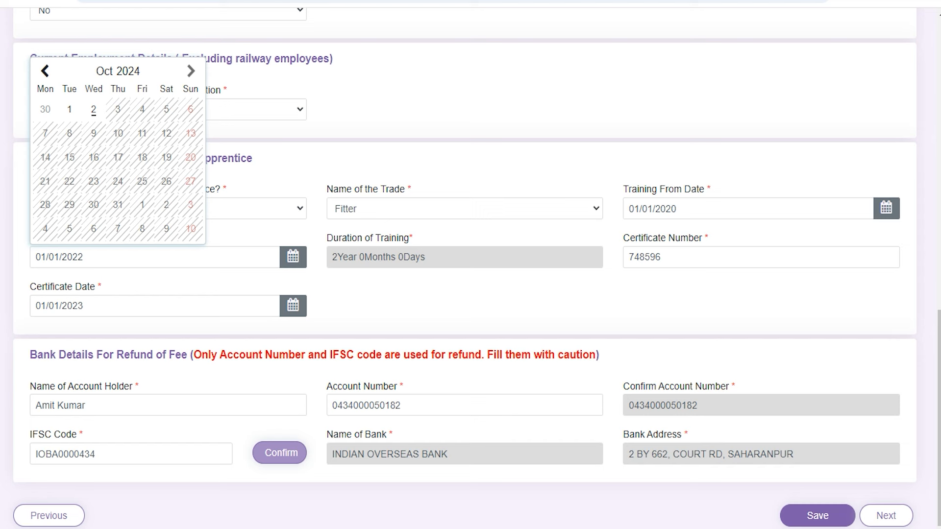
{"action": "left_click", "coordinate": [456, 287]}
{"action": "left_click", "coordinate": [669, 257]}
{"action": "left_click", "coordinate": [121, 311]}
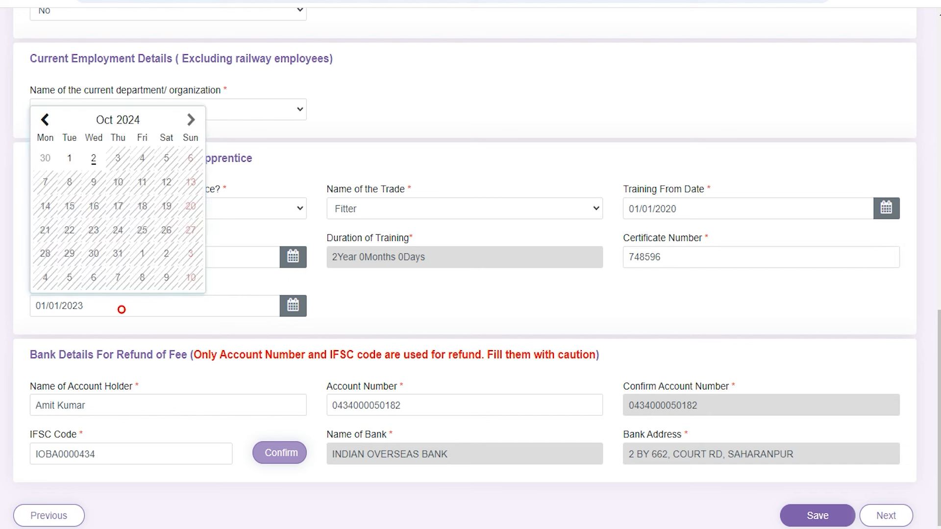
{"action": "left_click", "coordinate": [376, 305]}
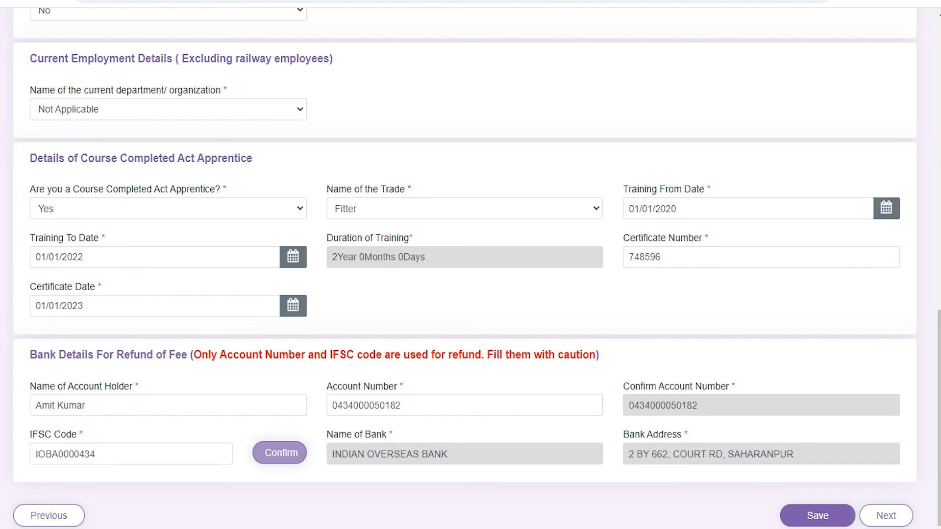
{"action": "left_click", "coordinate": [159, 306]}
{"action": "left_click", "coordinate": [427, 305]}
- Verify the bank account number and IFSC code, then save Other Details and continue
{"action": "scroll", "coordinate": [428, 305], "scroll_direction": "down", "scroll_amount": 1}
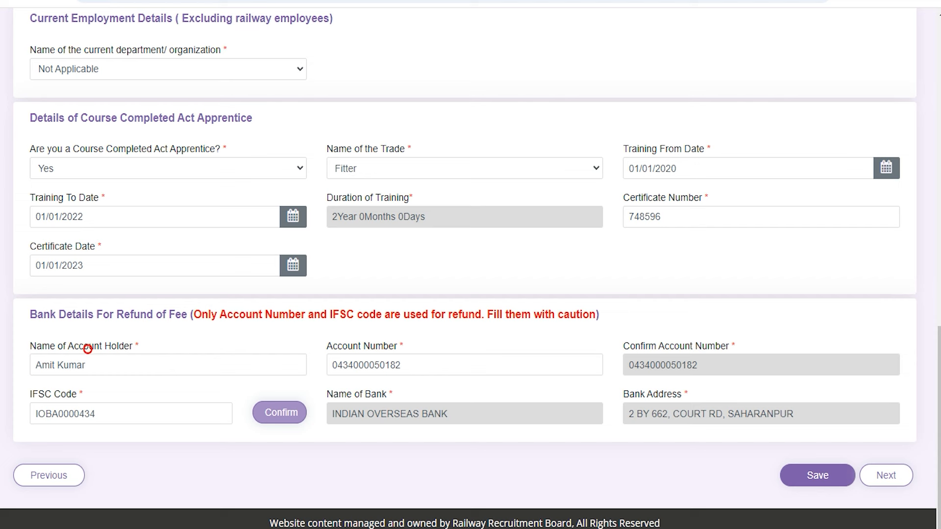
{"action": "left_click", "coordinate": [381, 363]}
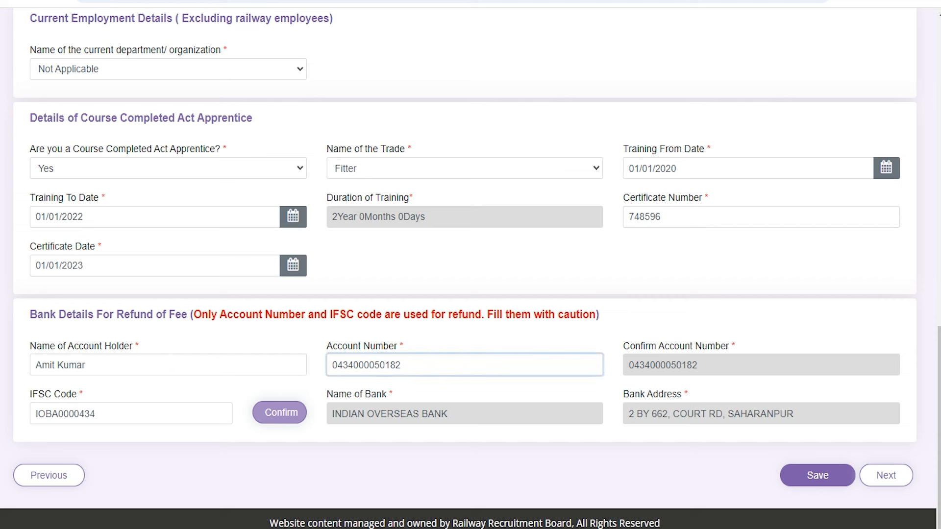
{"action": "left_click", "coordinate": [113, 412]}
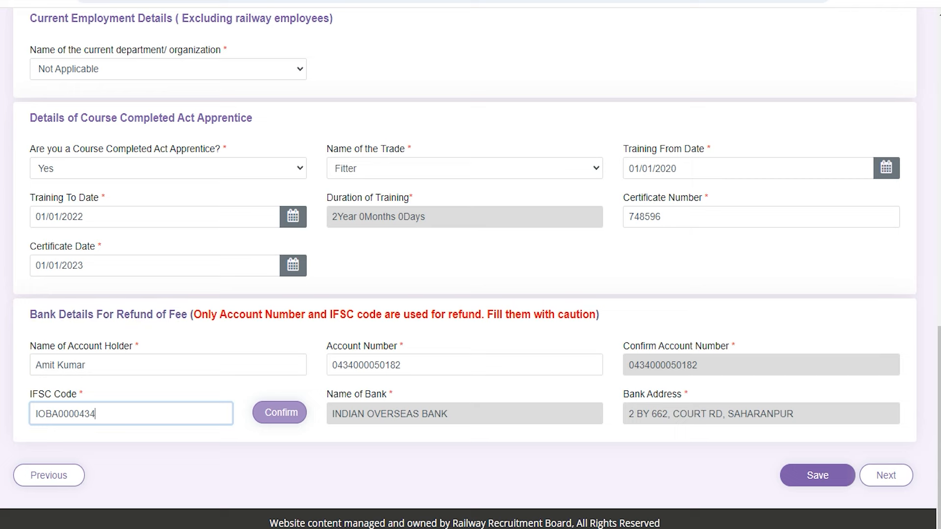
{"action": "left_click", "coordinate": [871, 476]}
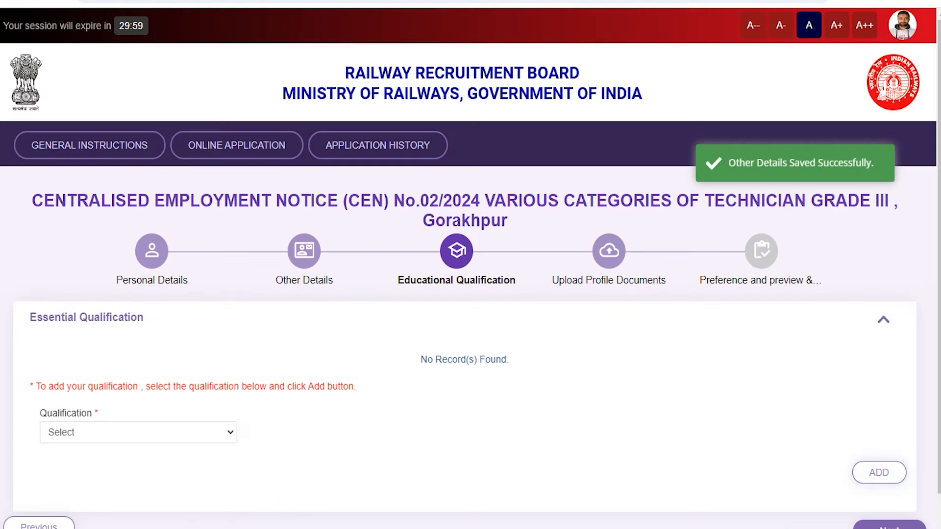
- Open the Qualification list below the Matriculation and ITI records and highlight 10+2
{"action": "scroll", "coordinate": [465, 275], "scroll_direction": "down", "scroll_amount": 4}
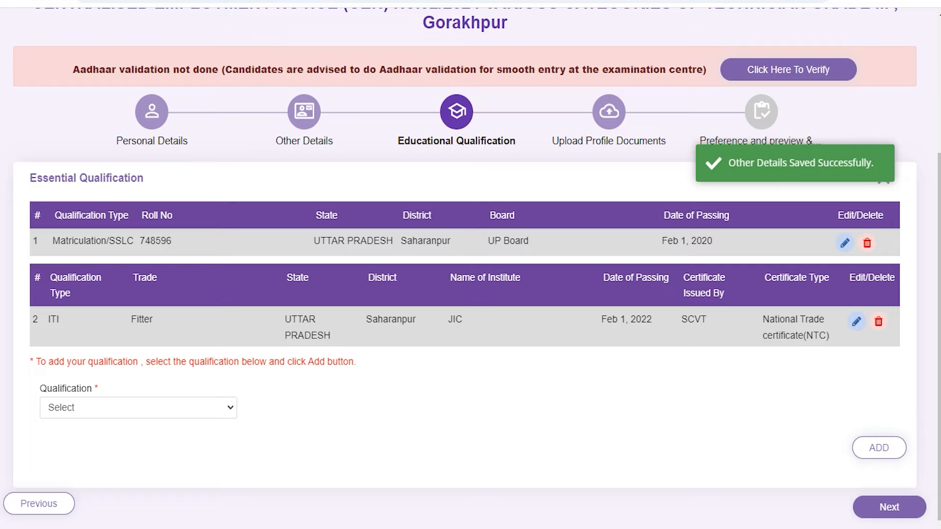
{"action": "scroll", "coordinate": [470, 265], "scroll_direction": "up", "scroll_amount": 2}
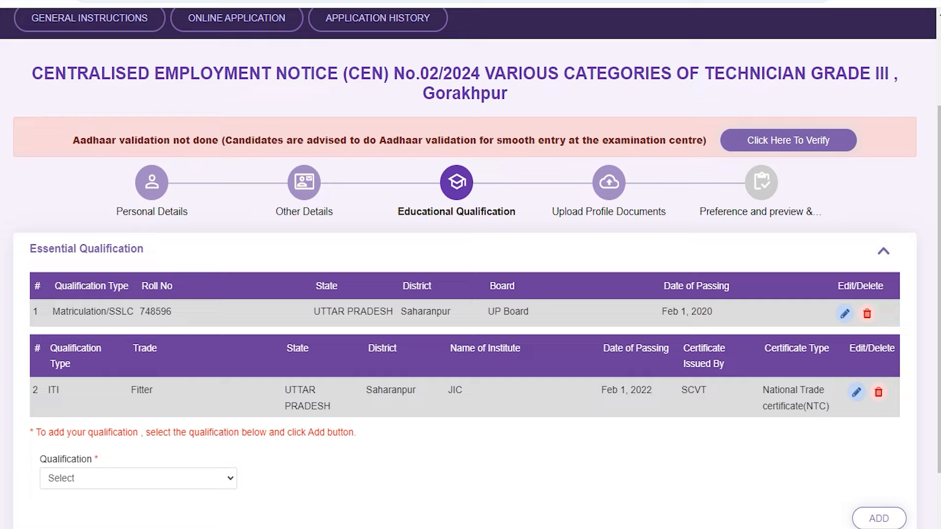
{"action": "scroll", "coordinate": [470, 264], "scroll_direction": "down", "scroll_amount": 2}
{"action": "left_click", "coordinate": [120, 376]}
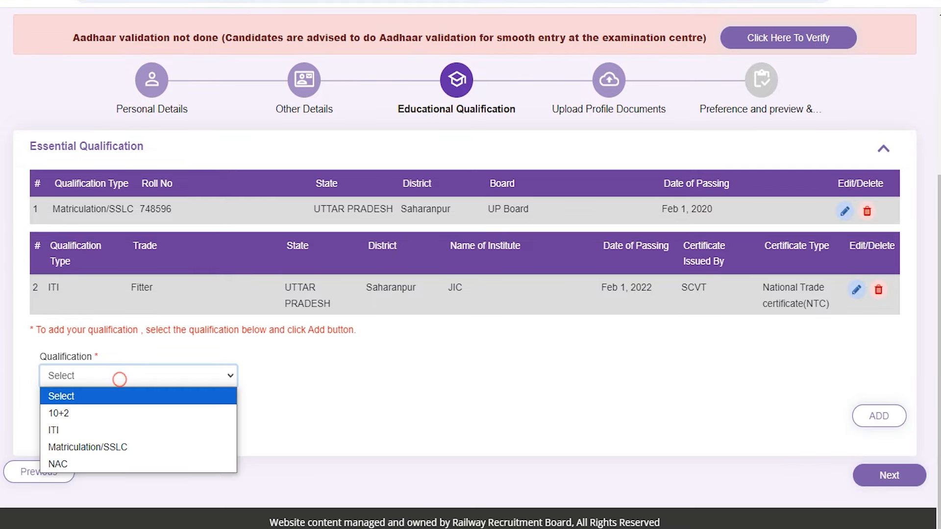
{"action": "key", "text": "Down"}
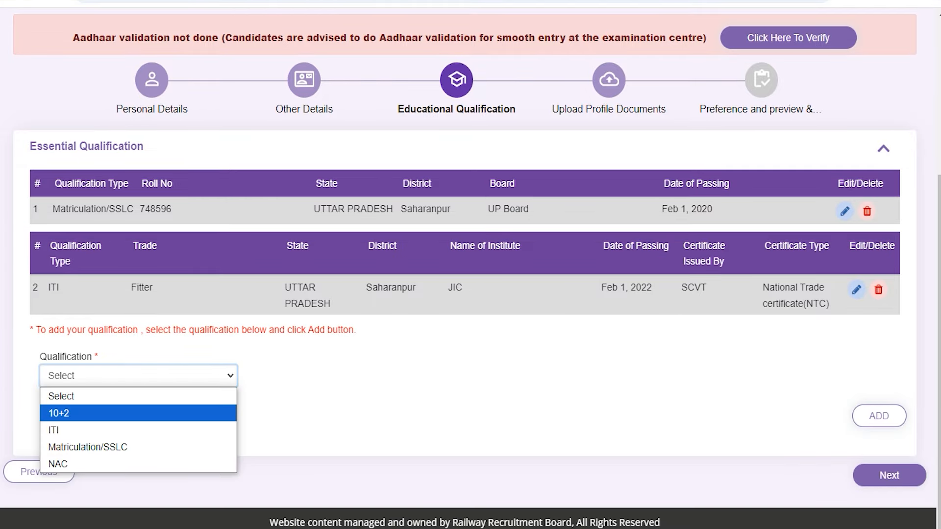
- Try 10+2 and inspect its Discipline, State, Board and passing-date fields, then switch to ITI
{"action": "left_click", "coordinate": [132, 413]}
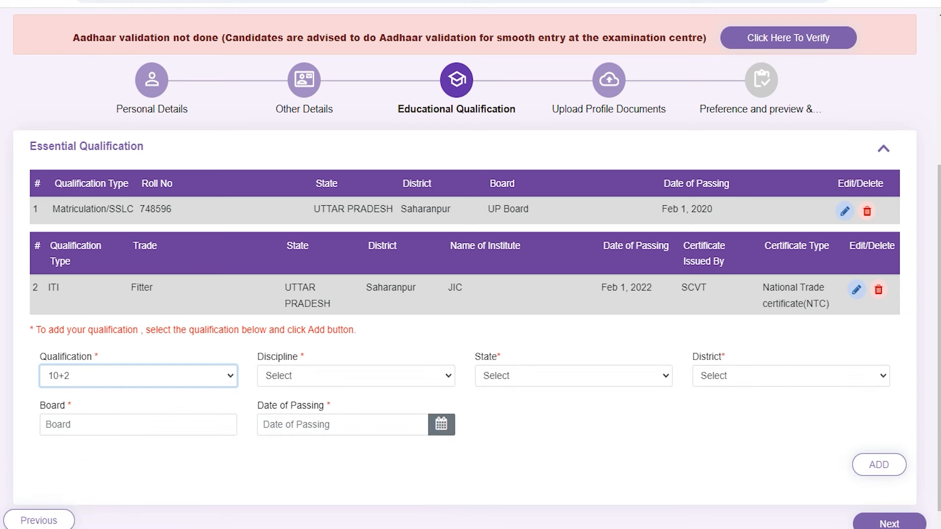
{"action": "left_click", "coordinate": [300, 378]}
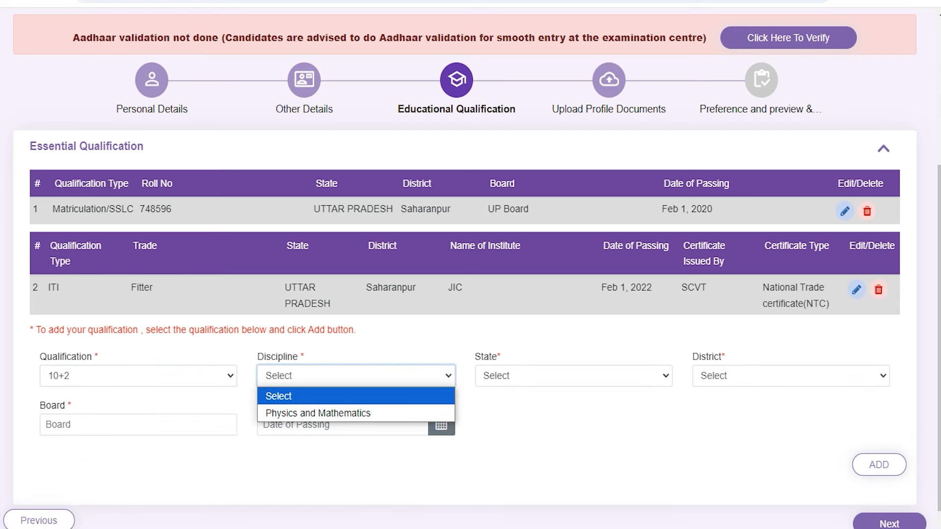
{"action": "left_click", "coordinate": [297, 379]}
{"action": "left_click", "coordinate": [518, 375]}
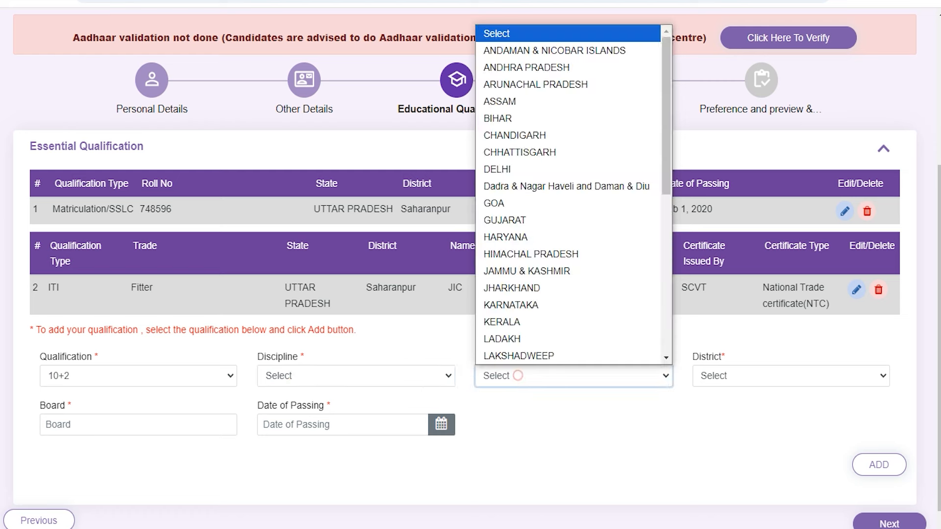
{"action": "left_click", "coordinate": [722, 374]}
{"action": "left_click", "coordinate": [127, 431]}
{"action": "left_click", "coordinate": [324, 425]}
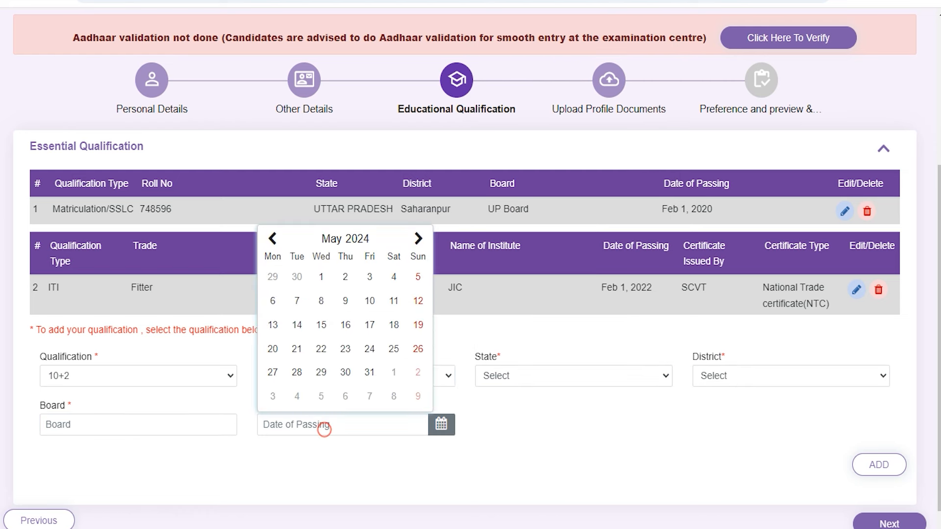
{"action": "left_click", "coordinate": [579, 459]}
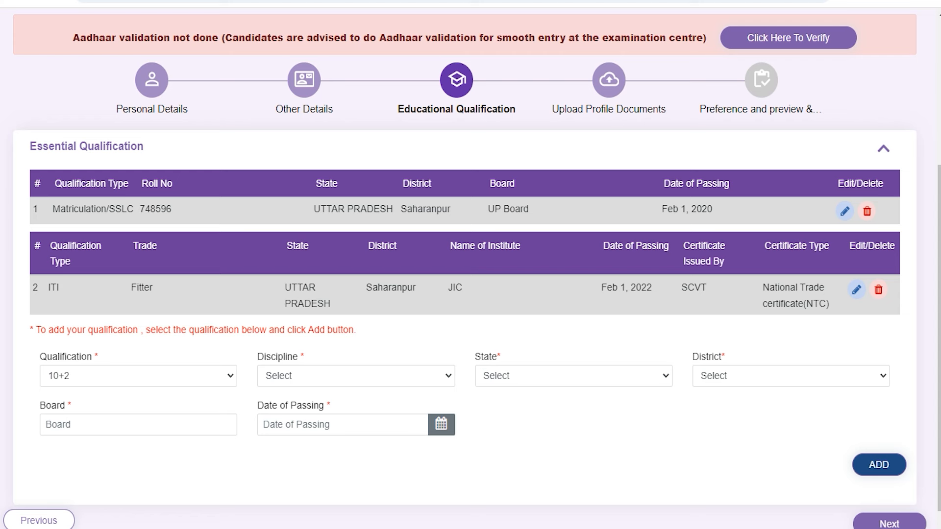
{"action": "left_click", "coordinate": [147, 378]}
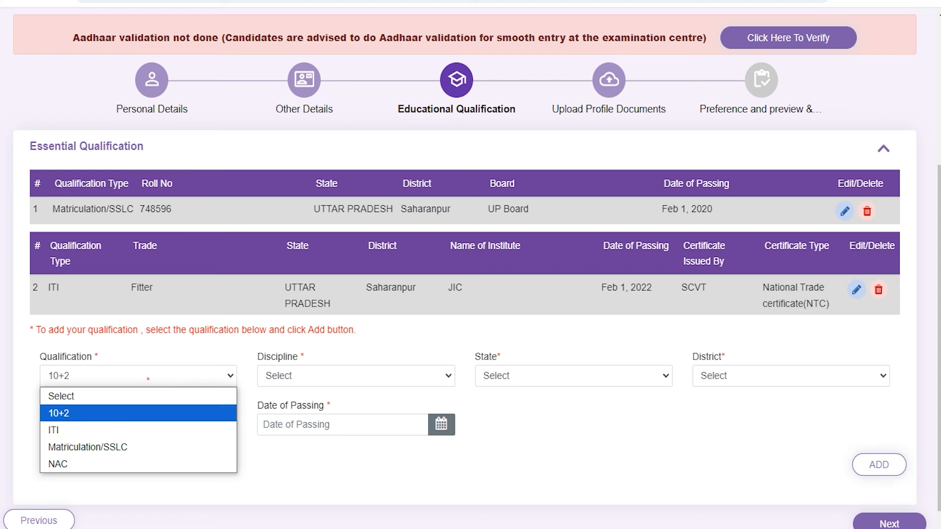
{"action": "left_click", "coordinate": [66, 433]}
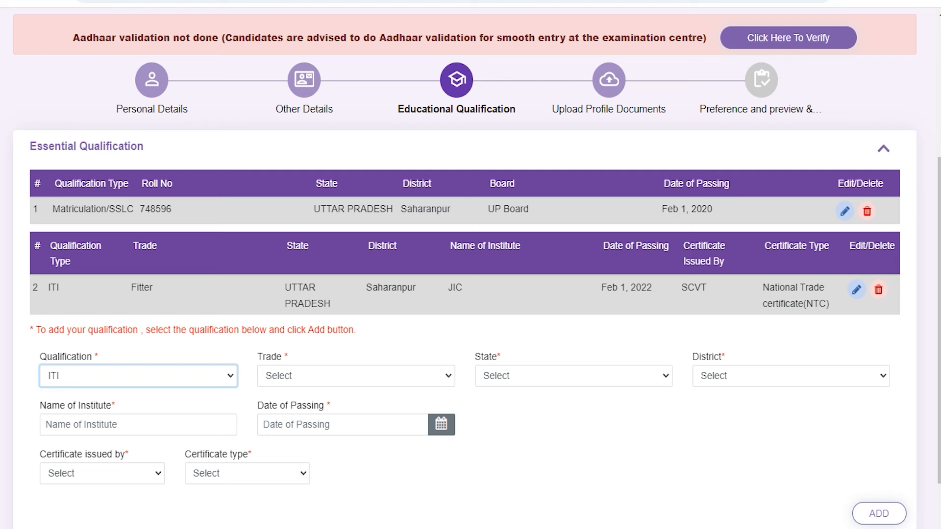
- Browse the ITI Trade, State, District, Institute, passing date and certificate options without filling any
{"action": "left_click", "coordinate": [325, 379]}
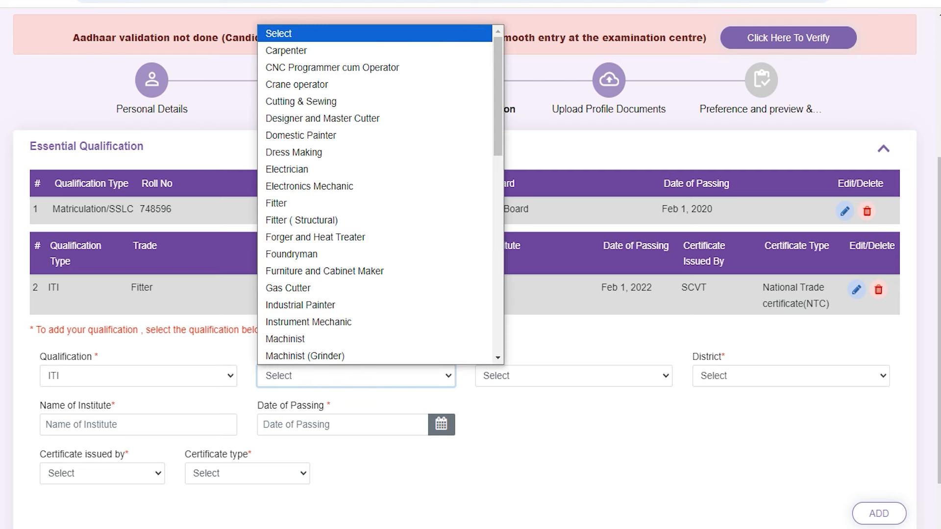
{"action": "left_click", "coordinate": [325, 379]}
{"action": "left_click", "coordinate": [502, 379]}
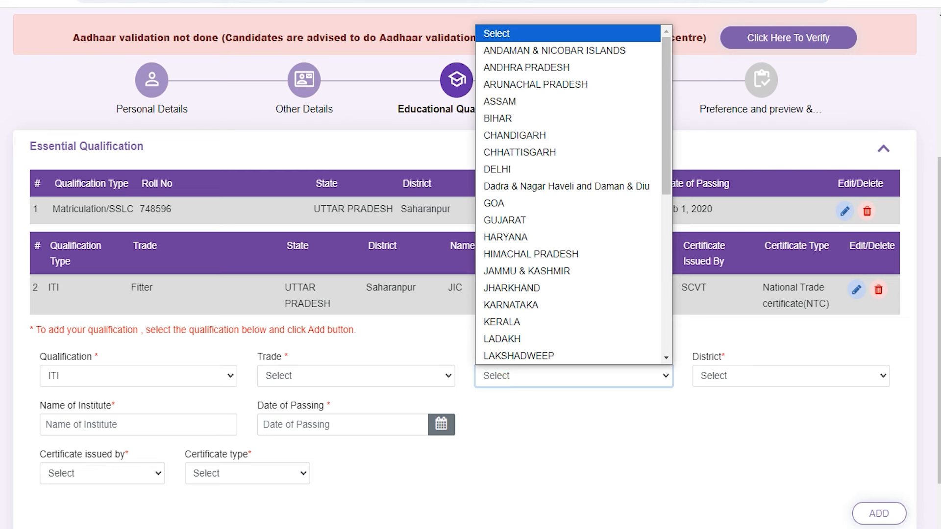
{"action": "left_click", "coordinate": [726, 375]}
{"action": "left_click", "coordinate": [97, 425]}
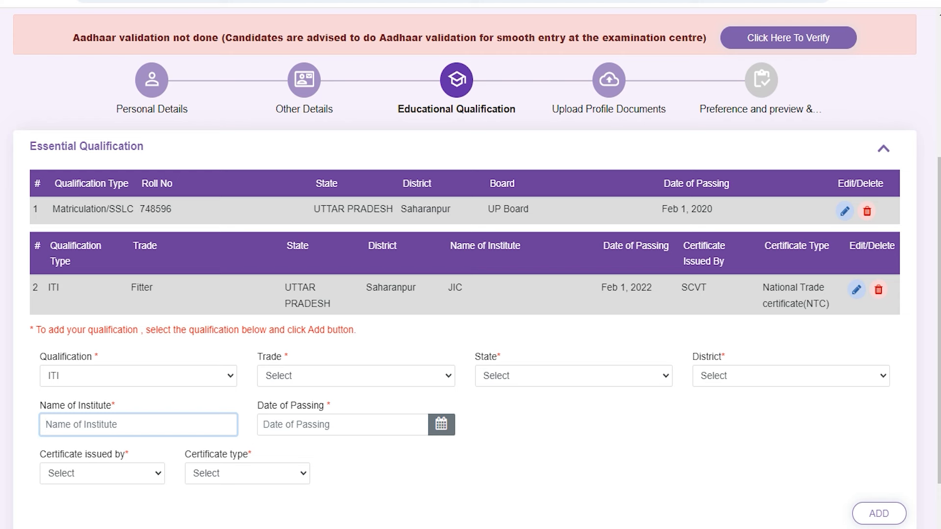
{"action": "left_click", "coordinate": [320, 421]}
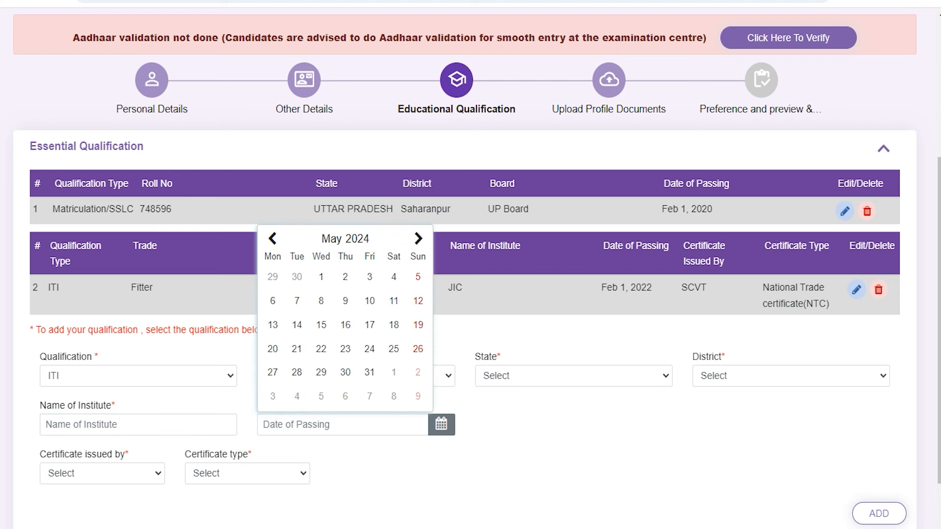
{"action": "left_click", "coordinate": [87, 478]}
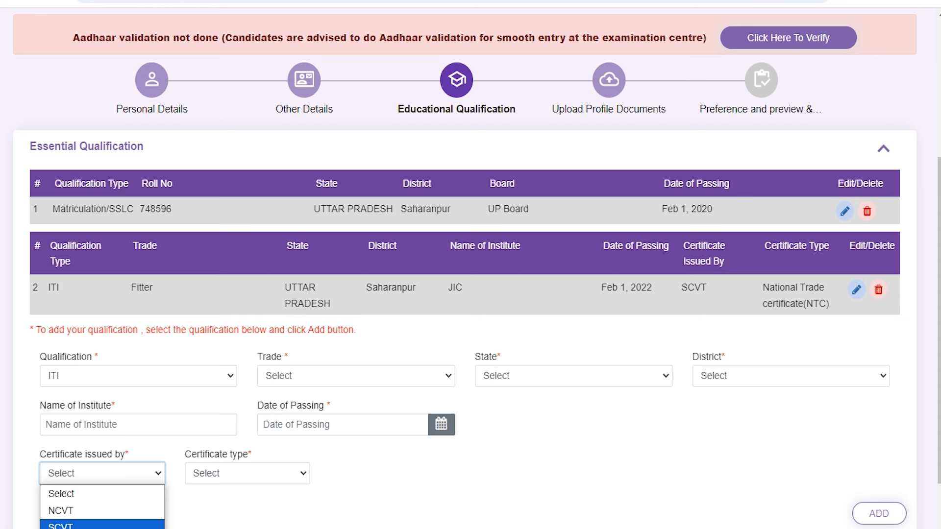
{"action": "left_click", "coordinate": [219, 474]}
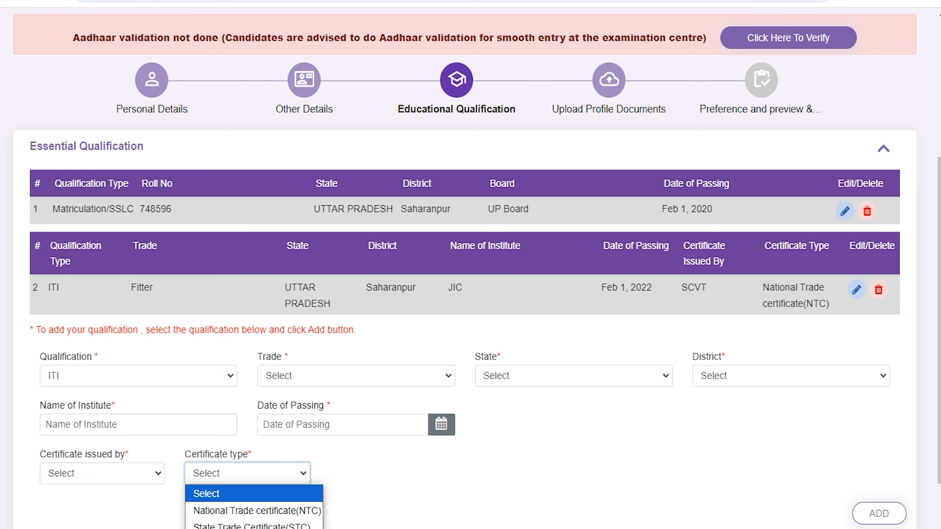
{"action": "left_click", "coordinate": [385, 481]}
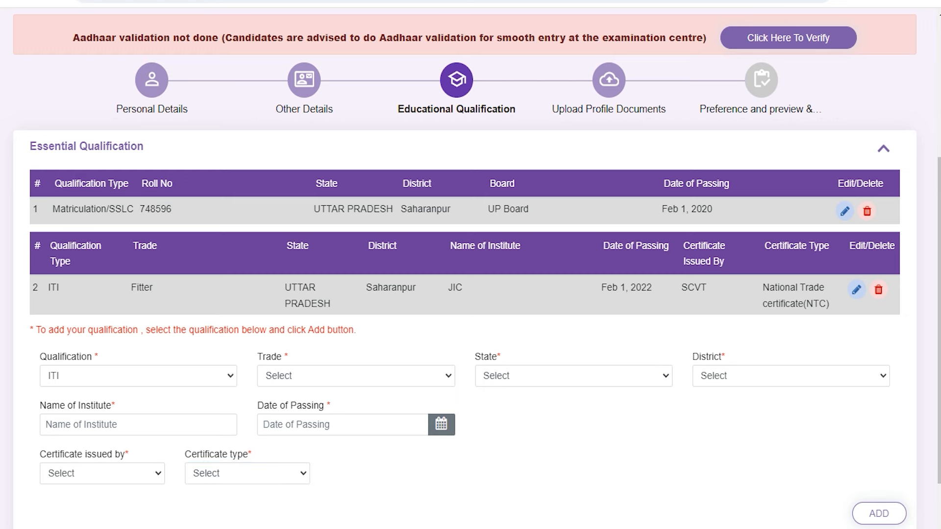
{"action": "left_click", "coordinate": [581, 491]}
- Continue to Upload Profile Documents with the extra ITI entry left blank
{"action": "scroll", "coordinate": [580, 492], "scroll_direction": "down", "scroll_amount": 2}
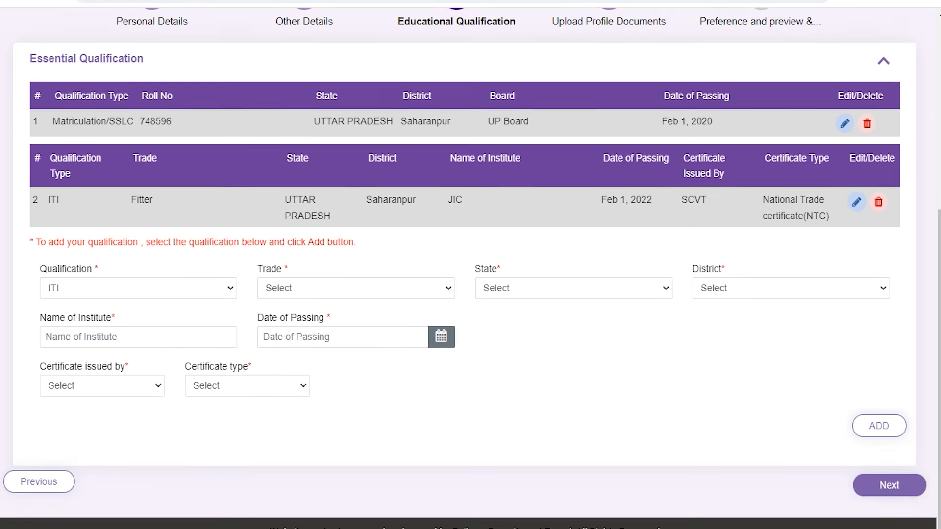
{"action": "scroll", "coordinate": [471, 265], "scroll_direction": "up", "scroll_amount": 2}
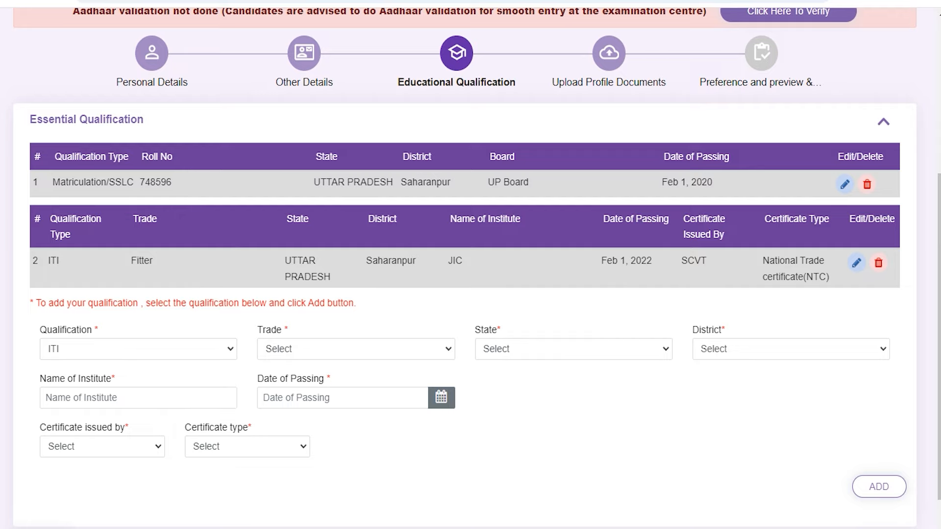
{"action": "scroll", "coordinate": [470, 264], "scroll_direction": "down", "scroll_amount": 2}
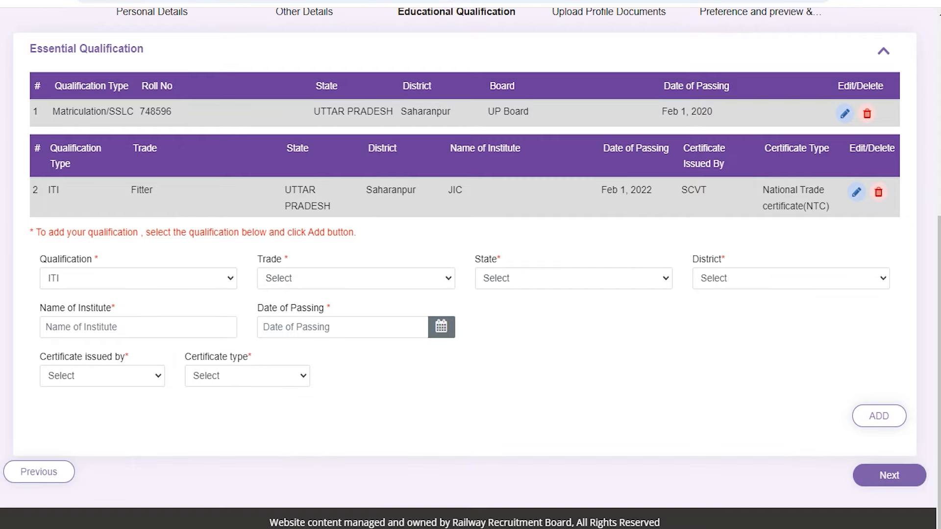
{"action": "left_click", "coordinate": [882, 474]}
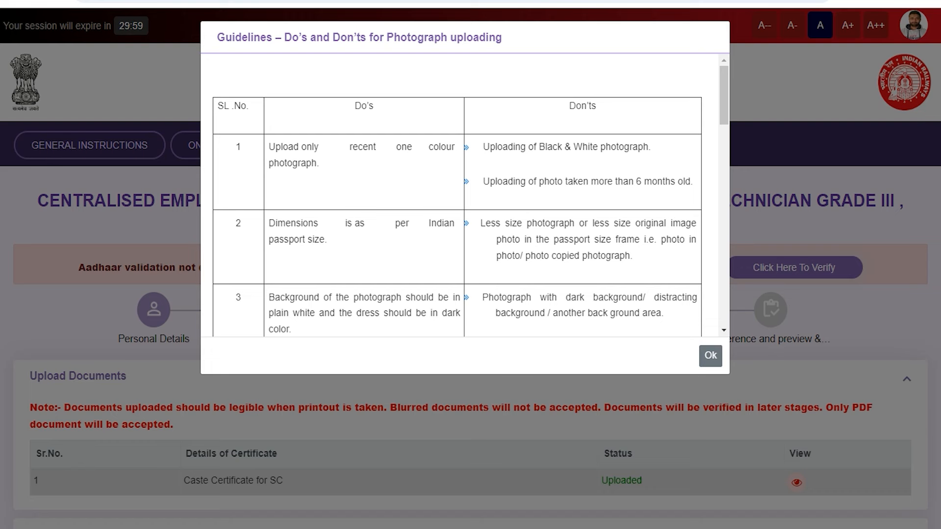
{"action": "scroll", "coordinate": [456, 196], "scroll_direction": "down", "scroll_amount": 15}
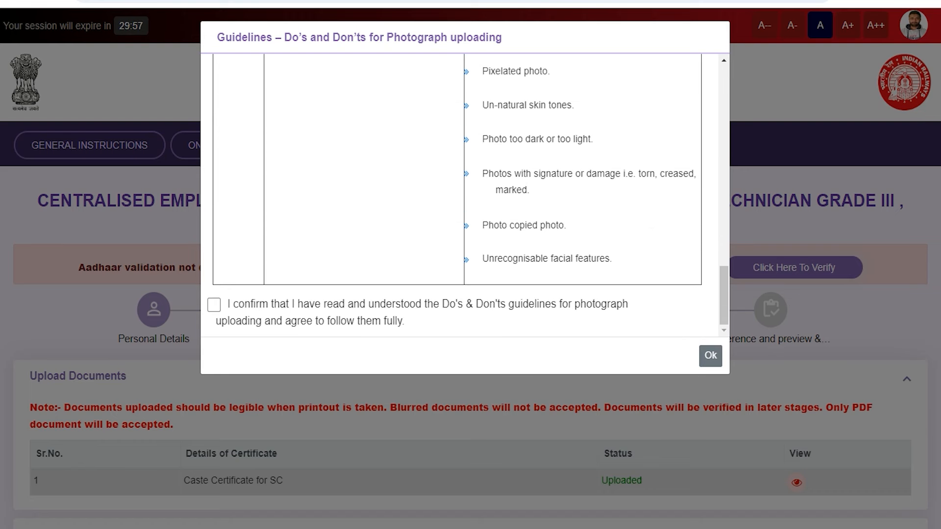
{"action": "left_click", "coordinate": [214, 305]}
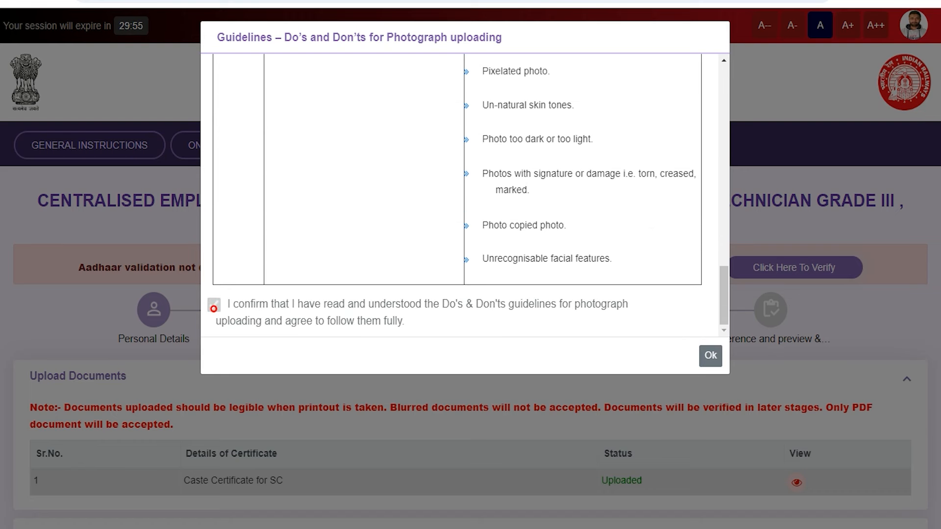
{"action": "left_click", "coordinate": [710, 355]}
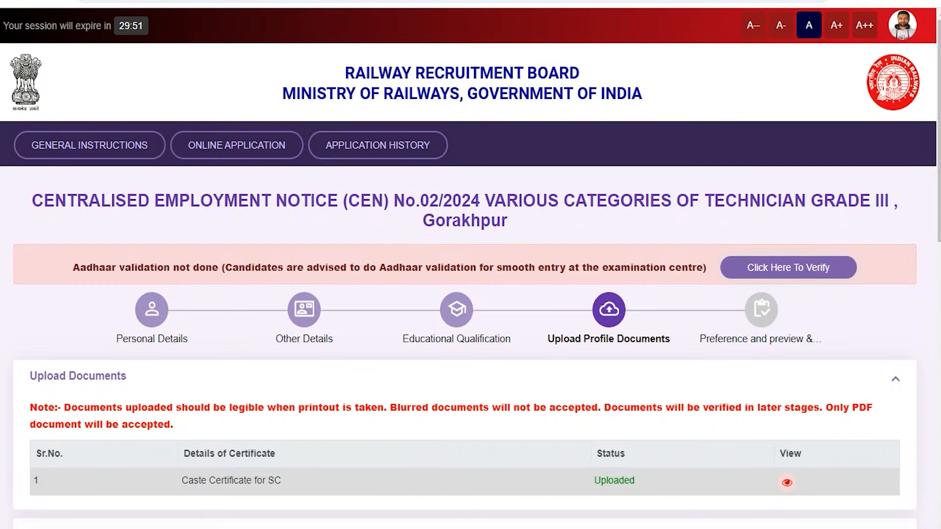
{"action": "scroll", "coordinate": [470, 265], "scroll_direction": "down", "scroll_amount": 3}
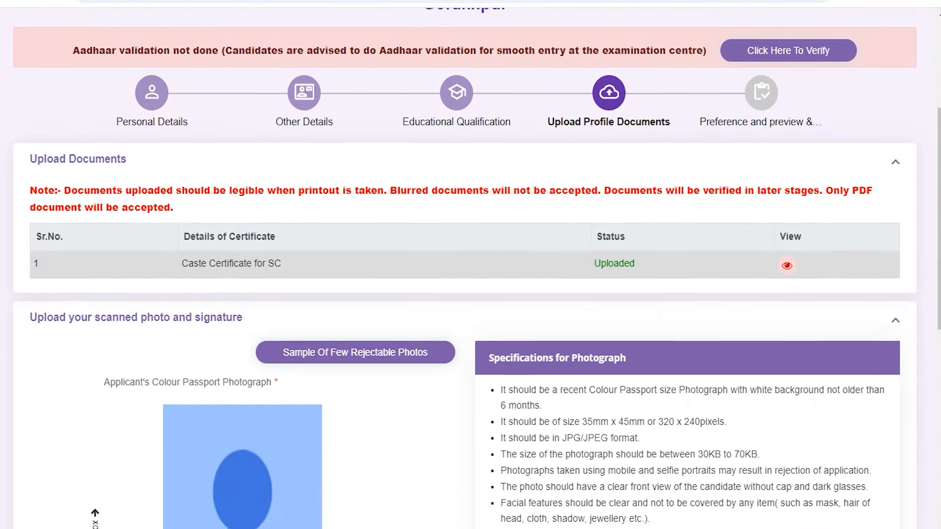
{"action": "scroll", "coordinate": [471, 264], "scroll_direction": "down", "scroll_amount": 4}
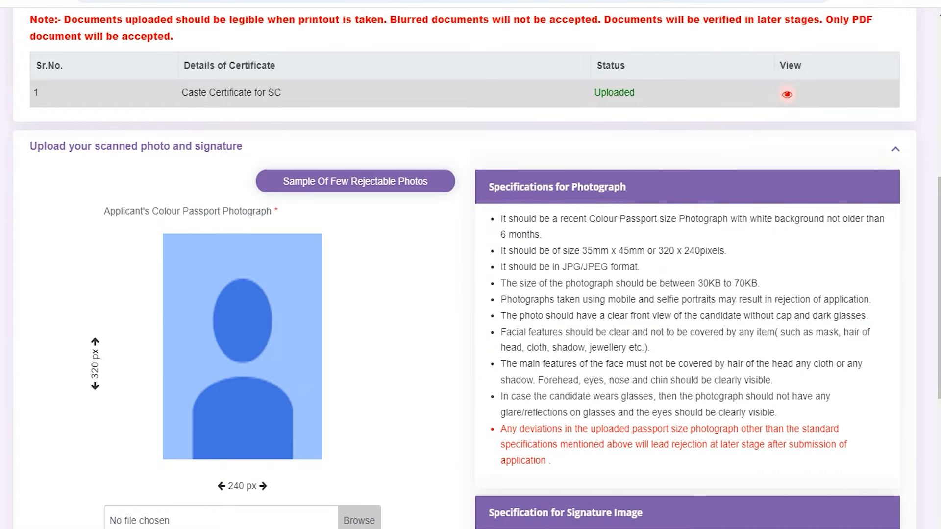
{"action": "scroll", "coordinate": [471, 265], "scroll_direction": "down", "scroll_amount": 1}
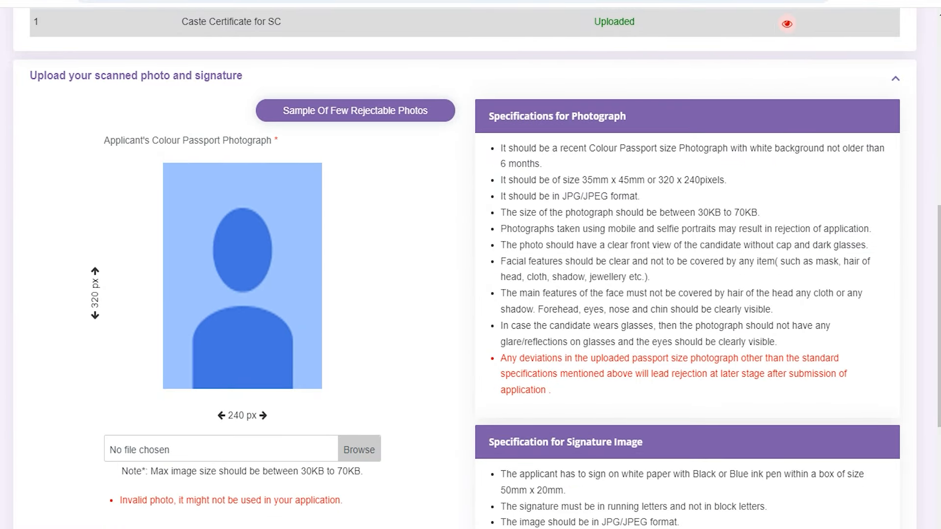
{"action": "left_click_drag", "start_coordinate": [300, 471], "coordinate": [348, 471]}
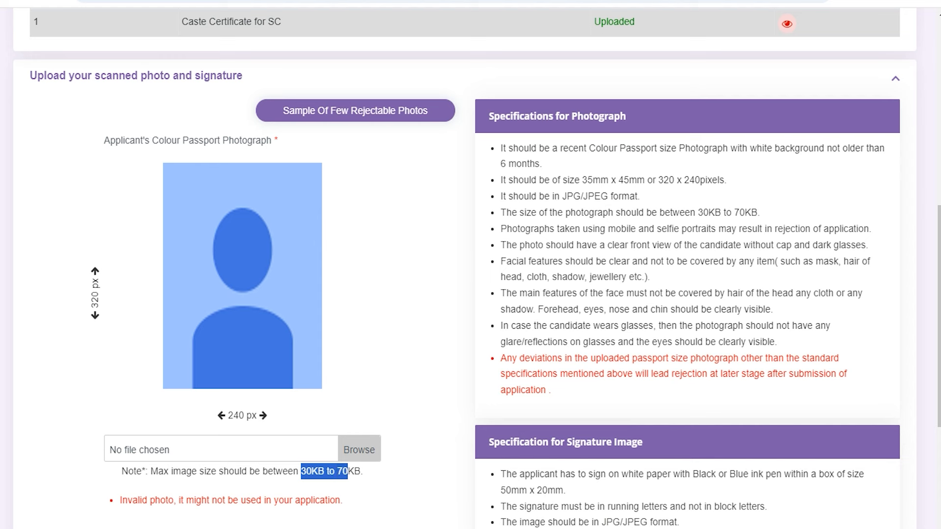
{"action": "left_click", "coordinate": [348, 471]}
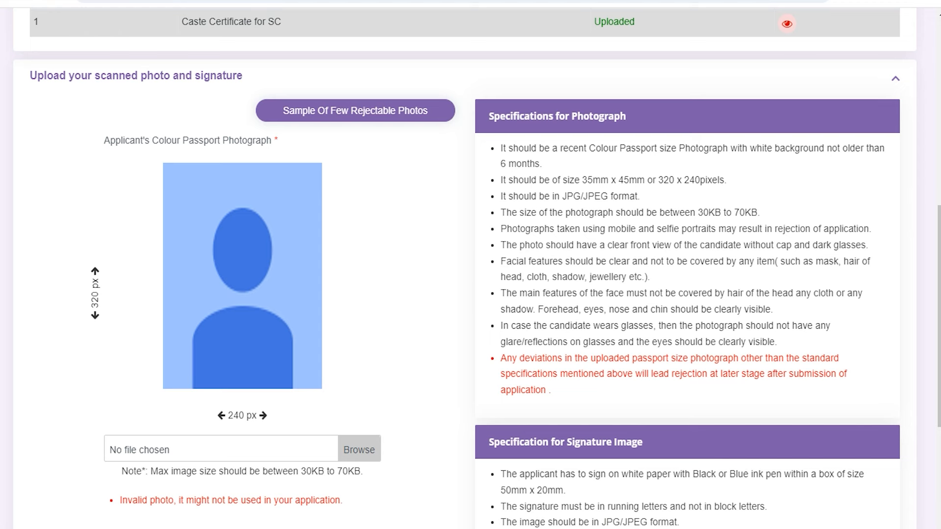
- Start a passport photo upload but cancel the file picker without choosing a file
{"action": "left_click", "coordinate": [376, 447]}
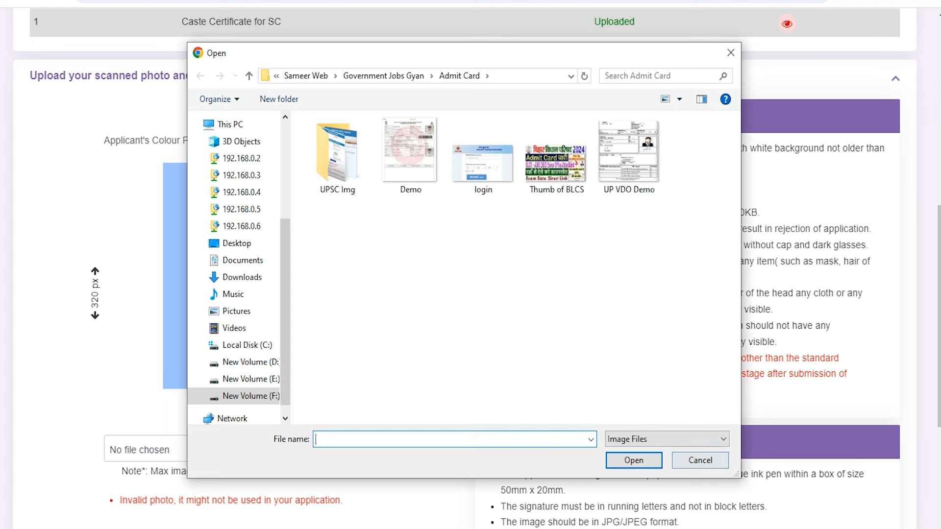
{"action": "left_click", "coordinate": [700, 460]}
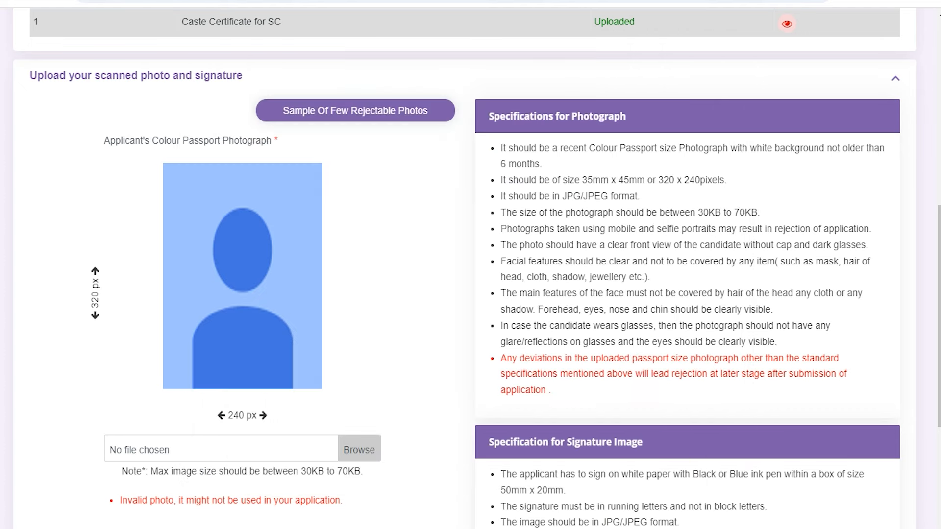
{"action": "scroll", "coordinate": [465, 265], "scroll_direction": "down", "scroll_amount": 4}
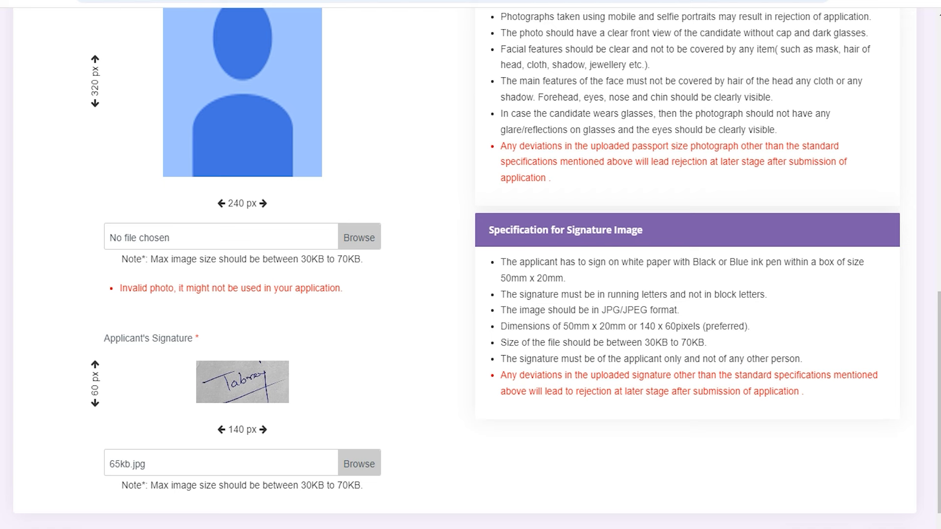
- Review the signature's file size limit and JPG/JPEG format requirement
{"action": "left_click_drag", "start_coordinate": [300, 486], "coordinate": [353, 488]}
{"action": "left_click", "coordinate": [352, 489]}
{"action": "left_click_drag", "start_coordinate": [602, 310], "coordinate": [648, 311]}
{"action": "left_click", "coordinate": [646, 311]}
{"action": "left_click", "coordinate": [646, 311]}
{"action": "scroll", "coordinate": [471, 264], "scroll_direction": "down", "scroll_amount": 2}
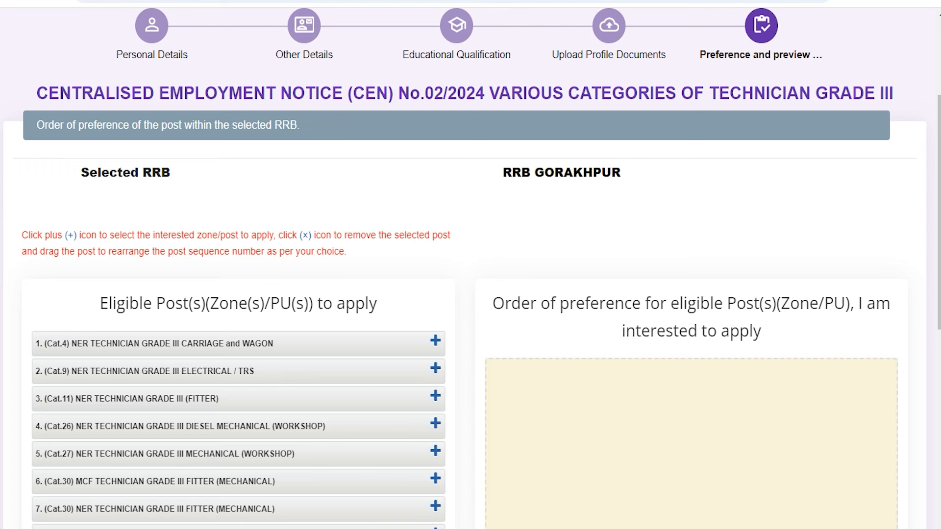
- Add Cat.4 Carriage and Wagon first, then Cat.26 Diesel Mechanical, Cat.3 Bridge, and Cat.30 NER Fitter last
{"action": "scroll", "coordinate": [471, 265], "scroll_direction": "down", "scroll_amount": 1}
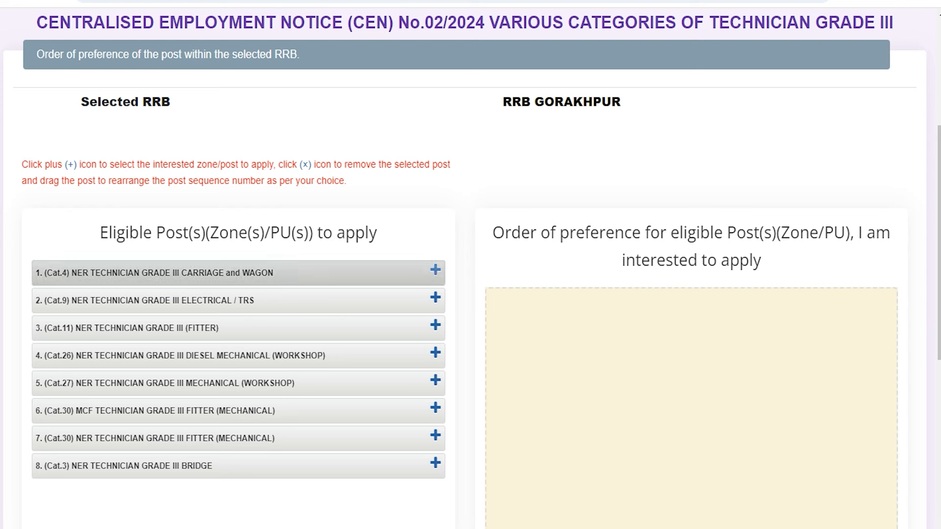
{"action": "left_click", "coordinate": [435, 269]}
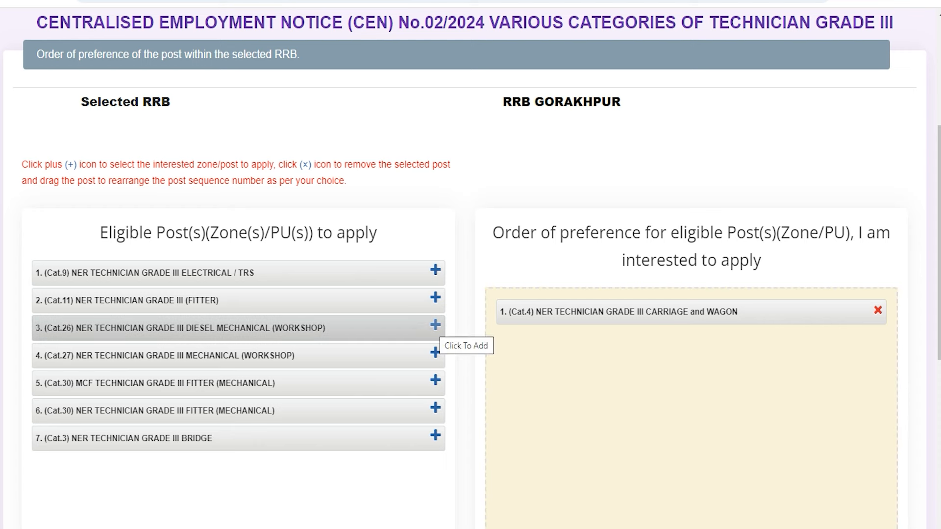
{"action": "left_click", "coordinate": [435, 325]}
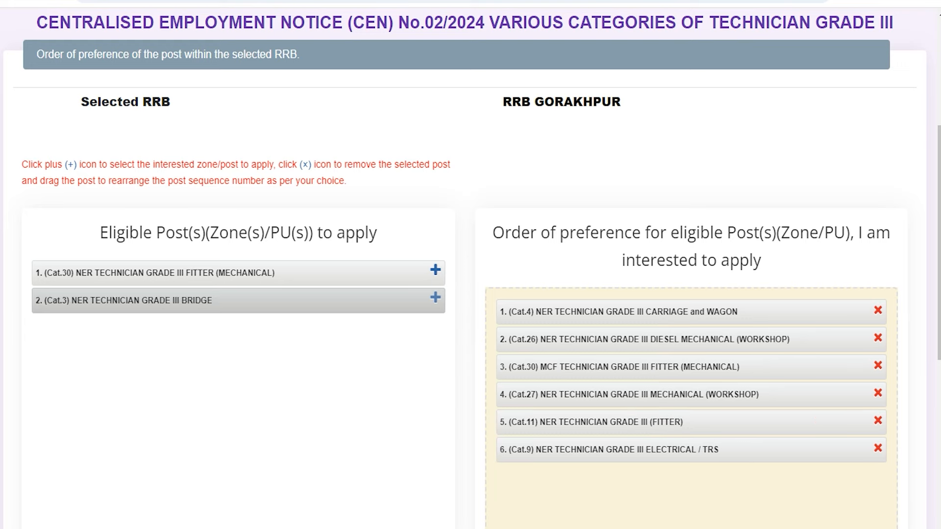
{"action": "left_click", "coordinate": [436, 298]}
{"action": "left_click", "coordinate": [435, 270]}
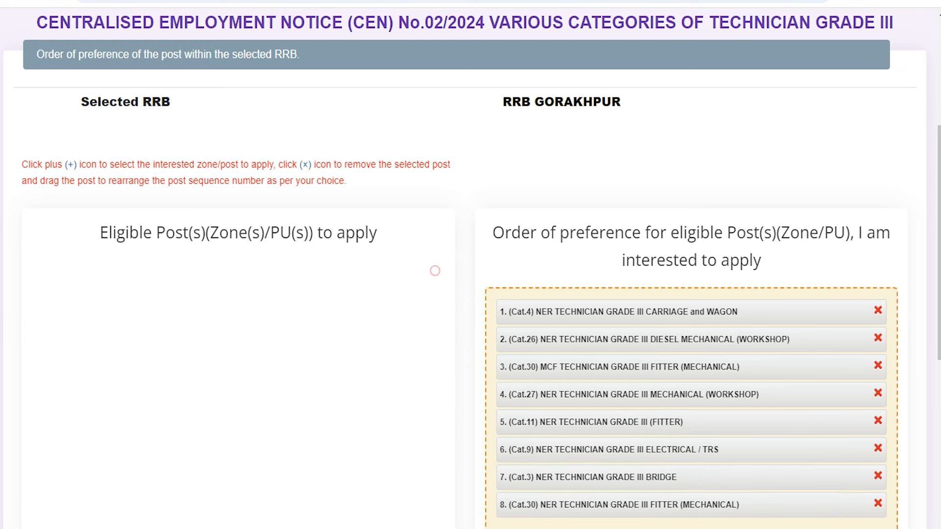
{"action": "scroll", "coordinate": [464, 271], "scroll_direction": "down", "scroll_amount": 3}
{"action": "scroll", "coordinate": [471, 265], "scroll_direction": "down", "scroll_amount": 2}
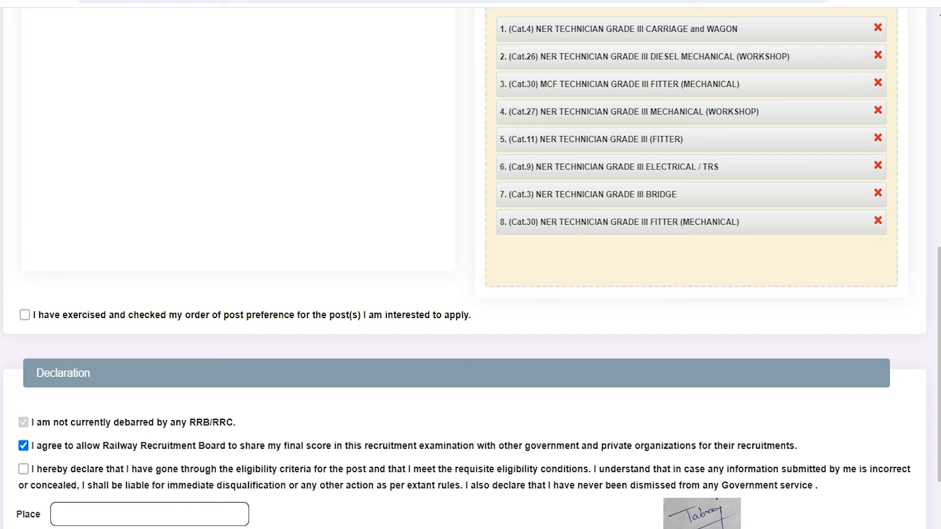
- Confirm the post preference order has been checked and begin entering the declaration place
{"action": "left_click", "coordinate": [25, 315]}
{"action": "scroll", "coordinate": [25, 315], "scroll_direction": "down", "scroll_amount": 3}
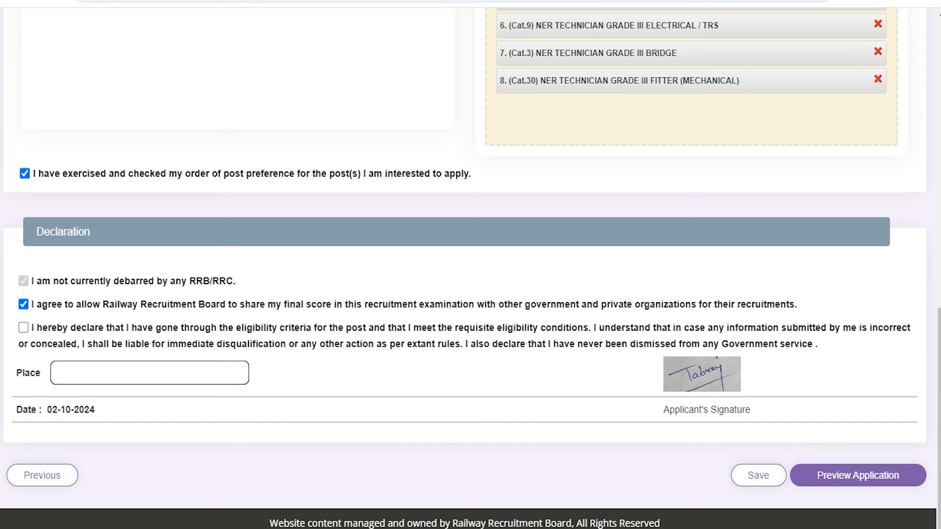
{"action": "left_click", "coordinate": [93, 373]}
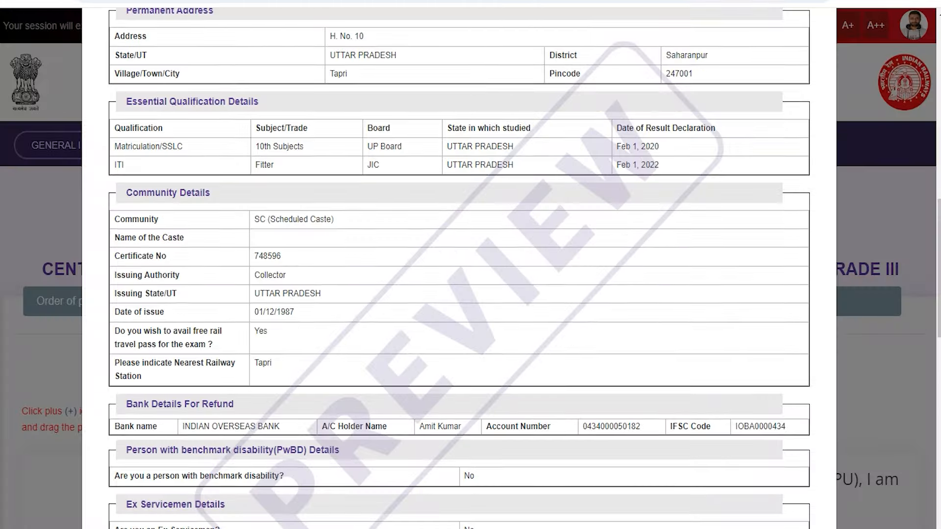
- Tick 'I have re-checked' on the preview and submit the application
{"action": "scroll", "coordinate": [458, 269], "scroll_direction": "down", "scroll_amount": 3}
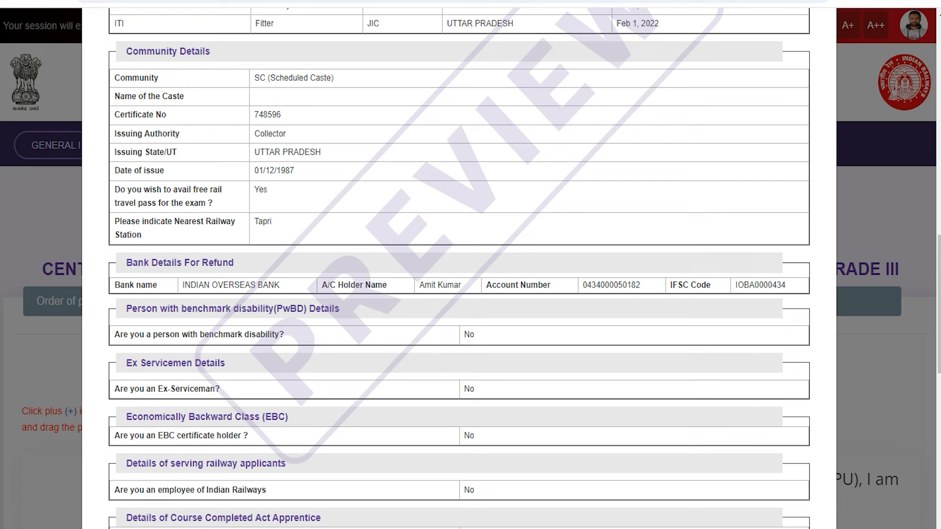
{"action": "scroll", "coordinate": [459, 269], "scroll_direction": "down", "scroll_amount": 10}
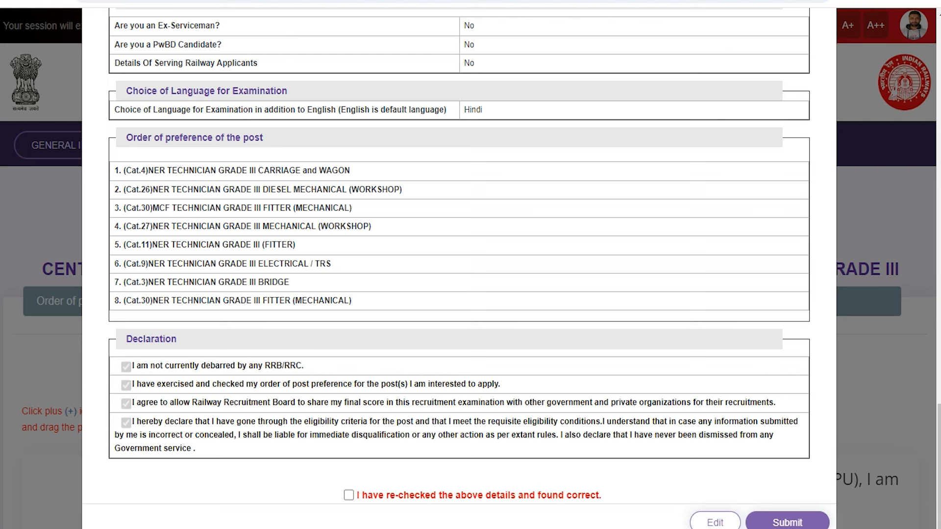
{"action": "left_click", "coordinate": [349, 495]}
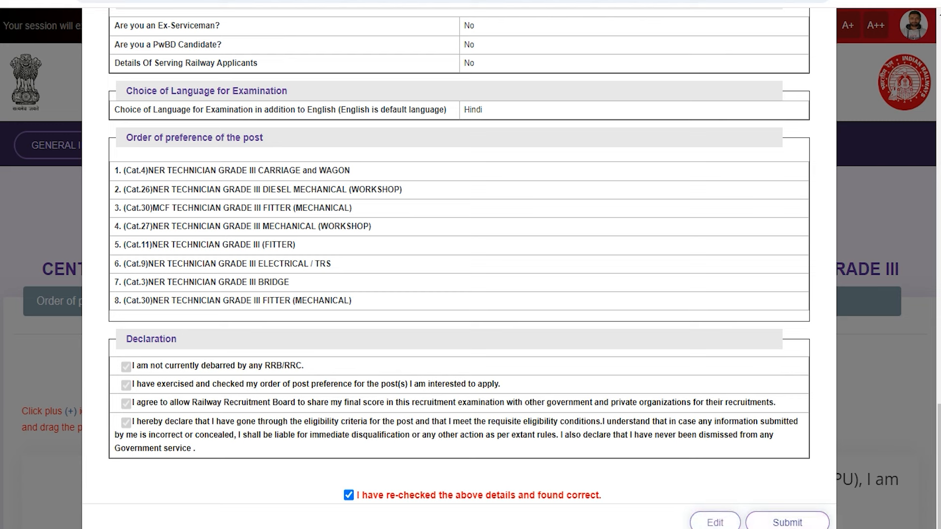
{"action": "left_click", "coordinate": [787, 522]}
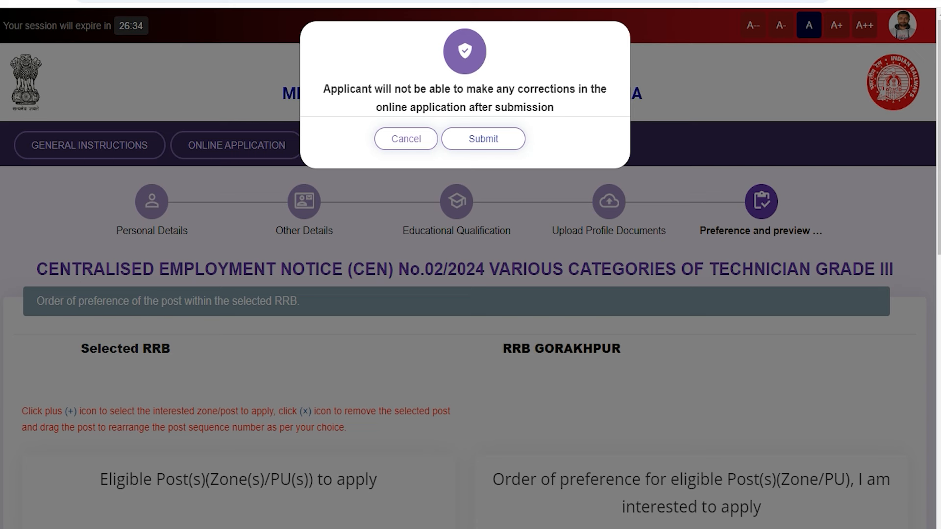
- Confirm final submission, accept the non-refundable ₹250.00 fee terms and proceed to SBIePay
{"action": "left_click", "coordinate": [480, 139]}
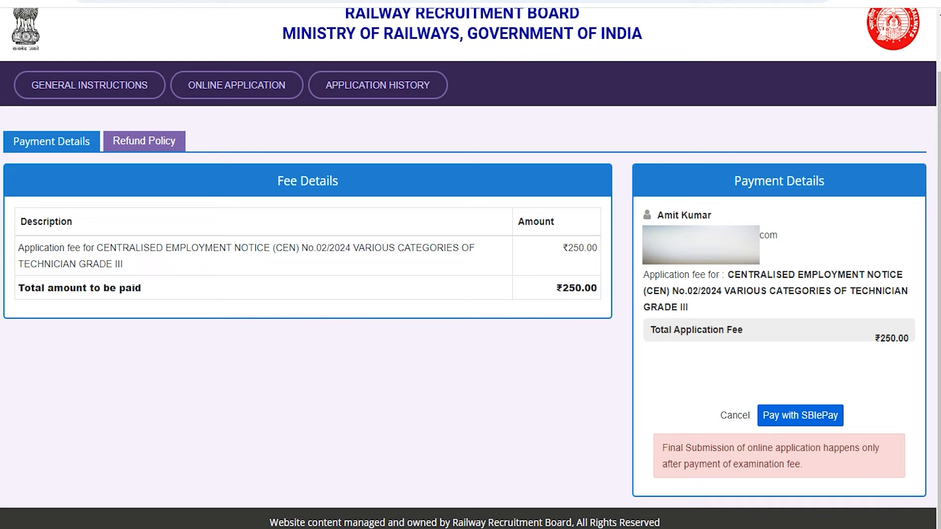
{"action": "left_click", "coordinate": [800, 415]}
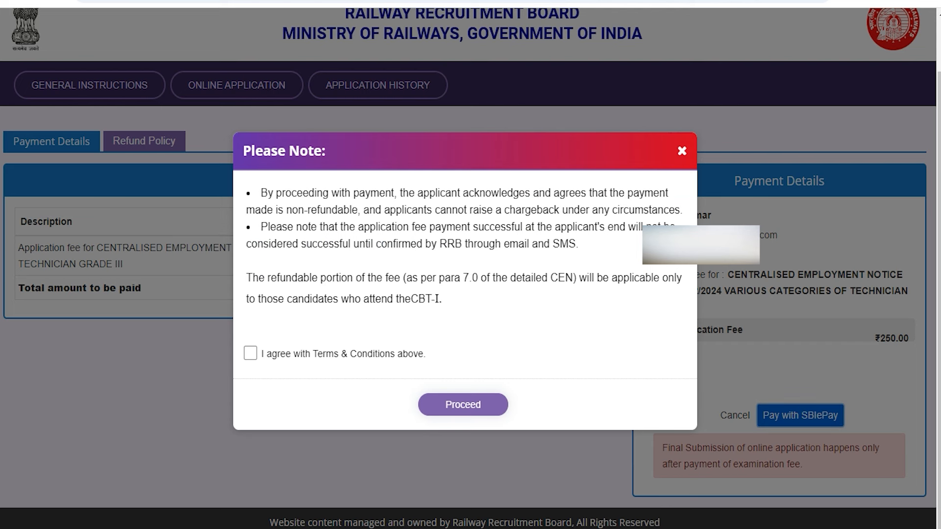
{"action": "left_click", "coordinate": [250, 353]}
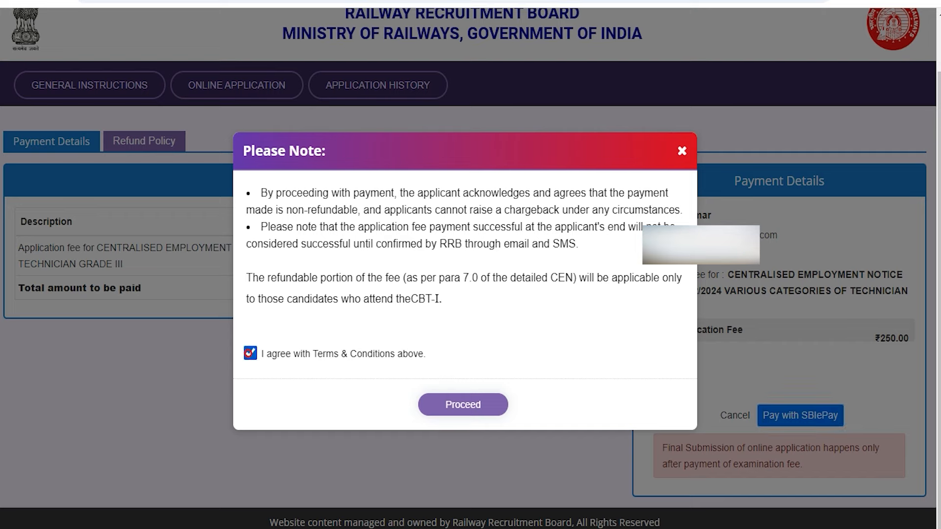
{"action": "left_click", "coordinate": [446, 406]}
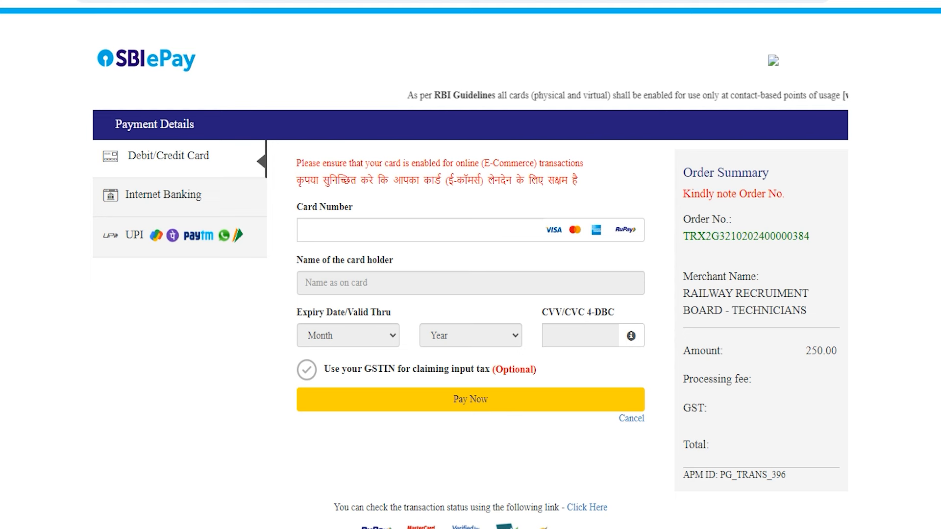
{"action": "left_click", "coordinate": [172, 158]}
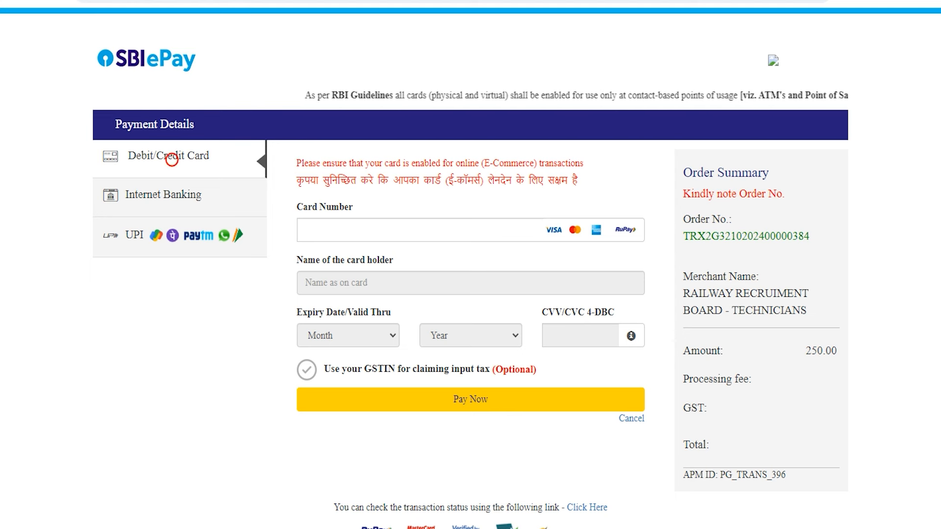
{"action": "left_click", "coordinate": [340, 226]}
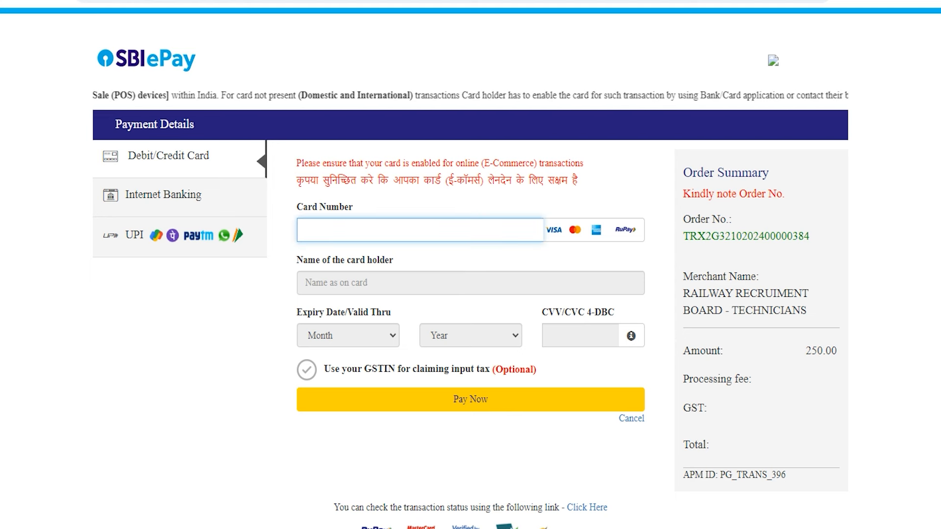
{"action": "left_click", "coordinate": [347, 282]}
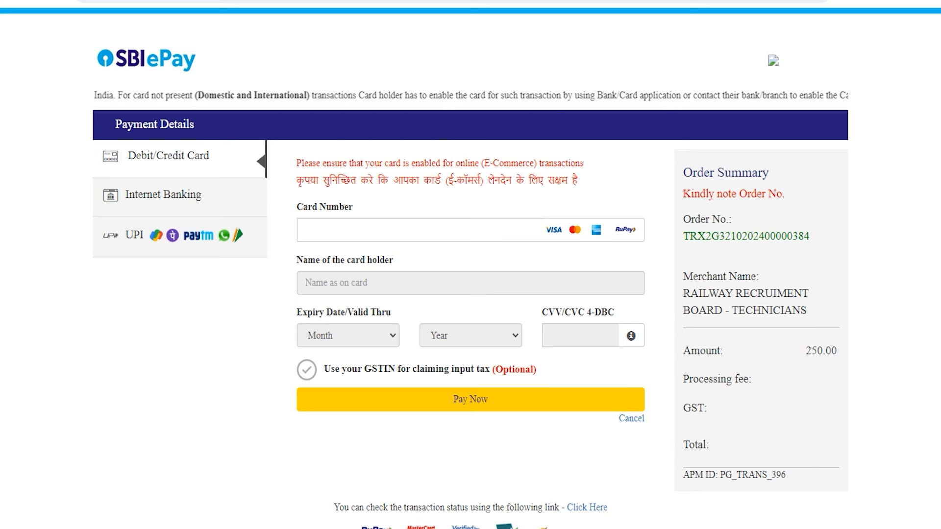